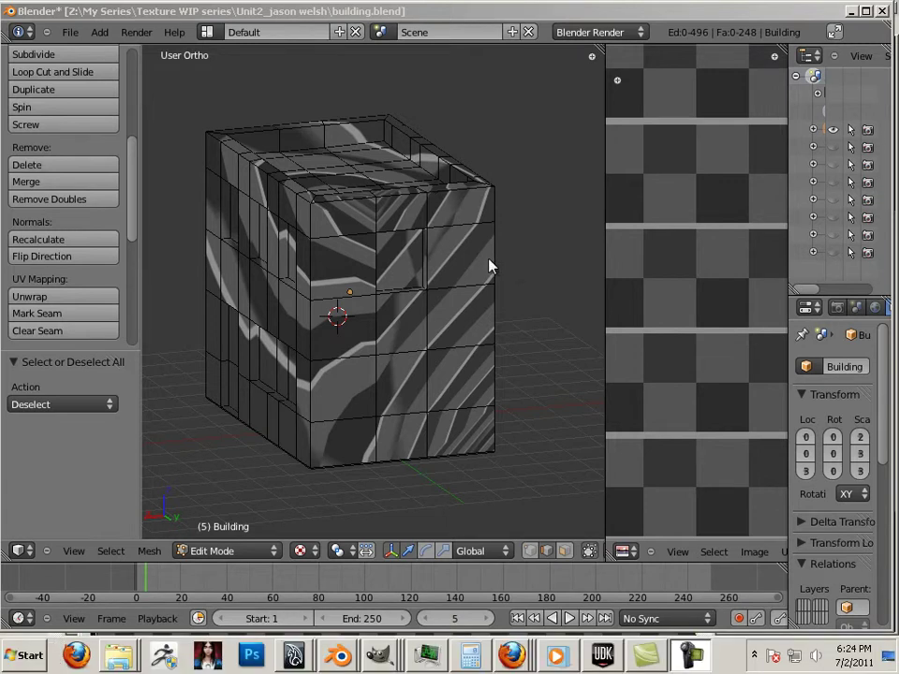
Switch the viewport to solid shading and select a vertical edge at the building's lower corner
{"action": "left_click", "coordinate": [300, 555]}
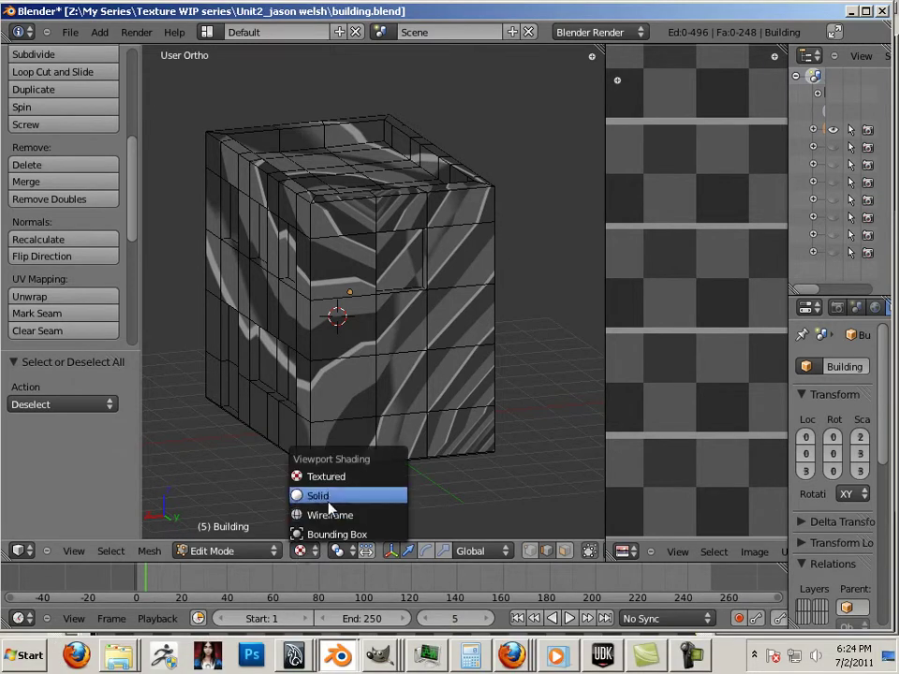
{"action": "left_click", "coordinate": [324, 494]}
{"action": "right_click", "coordinate": [488, 432]}
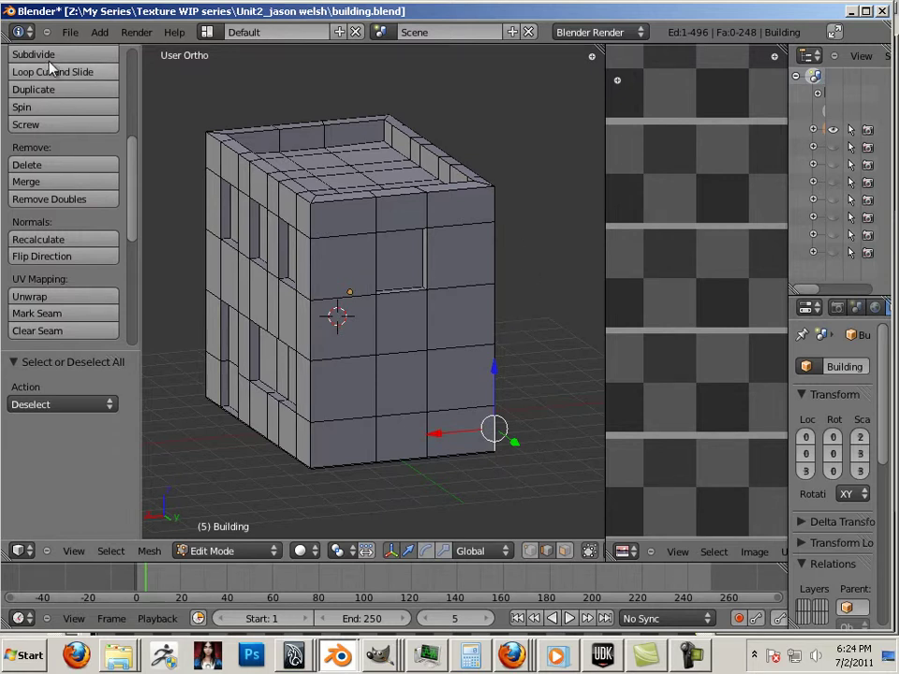
{"action": "left_click", "coordinate": [69, 32]}
{"action": "left_click", "coordinate": [94, 172]}
{"action": "left_click", "coordinate": [225, 67]}
{"action": "left_click", "coordinate": [300, 67]}
{"action": "left_click", "coordinate": [300, 100]}
{"action": "left_click", "coordinate": [697, 11]}
Mark seams along the inner edges where the recessed roof surface meets the surrounding parapet walls
{"action": "left_click_drag", "start_coordinate": [520, 238], "coordinate": [529, 263], "text": "alt"}
{"action": "middle_click_drag", "start_coordinate": [394, 200], "coordinate": [355, 297], "text": "alt"}
{"action": "mouse_move", "coordinate": [355, 297]}
{"action": "right_mouse_down", "text": "alt"}
{"action": "mouse_move", "coordinate": [413, 326]}
{"action": "mouse_move", "coordinate": [343, 305]}
{"action": "right_mouse_up", "text": "alt"}
{"action": "middle_click_drag", "start_coordinate": [324, 307], "coordinate": [412, 297], "text": "alt"}
{"action": "left_click_drag", "start_coordinate": [424, 237], "coordinate": [405, 249], "text": "alt"}
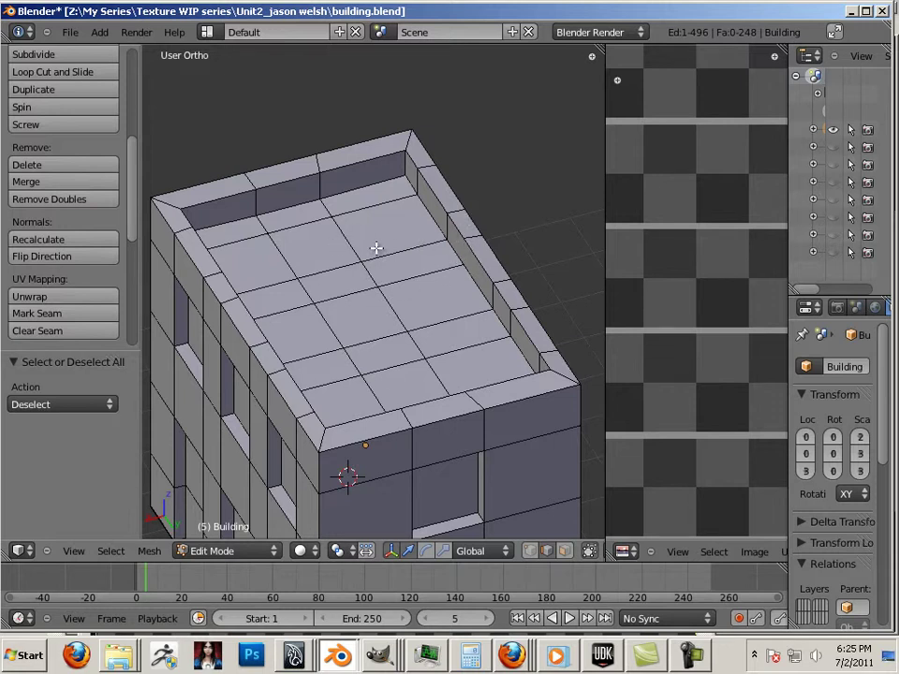
{"action": "middle_click_drag", "start_coordinate": [374, 249], "coordinate": [411, 216]}
{"action": "right_click", "coordinate": [403, 215], "text": "alt"}
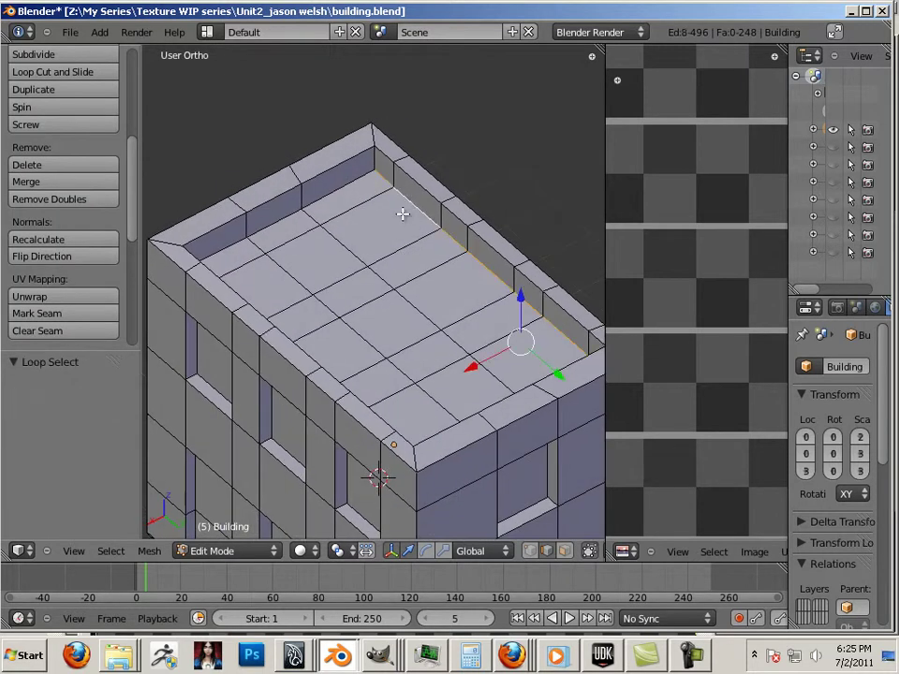
{"action": "right_click", "coordinate": [345, 195], "text": "alt+shift"}
{"action": "middle_click_drag", "start_coordinate": [409, 284], "coordinate": [152, 297]}
{"action": "right_click", "coordinate": [273, 147], "text": "alt+shift"}
{"action": "middle_click_drag", "start_coordinate": [354, 235], "coordinate": [239, 317]}
{"action": "right_click", "coordinate": [373, 225], "text": "alt+shift"}
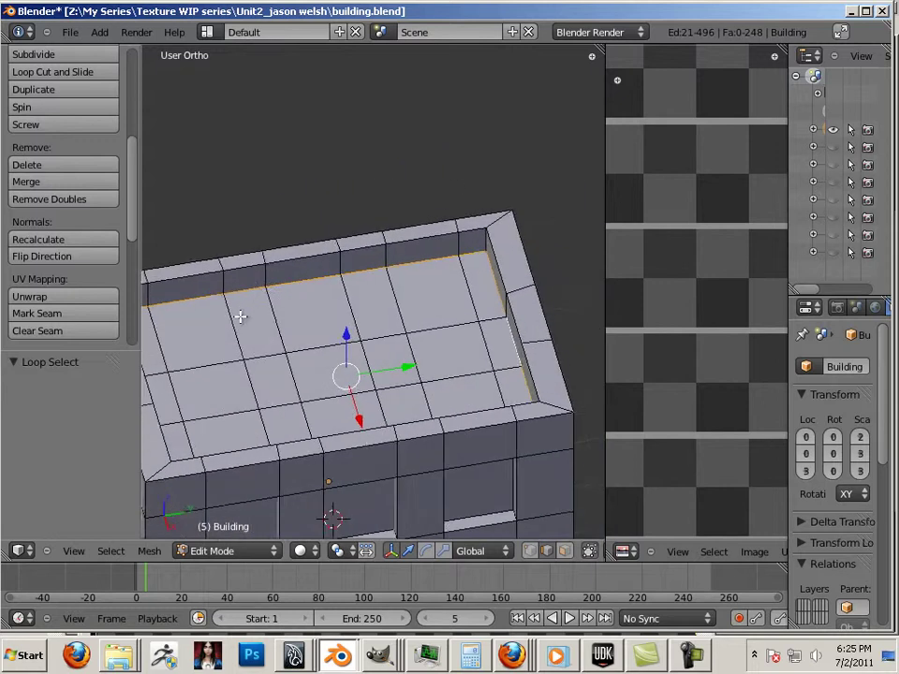
{"action": "left_click", "coordinate": [40, 313]}
Select the edge loops running down the building's four outer corners and mark them as seams
{"action": "middle_click_drag", "start_coordinate": [260, 251], "coordinate": [325, 257]}
{"action": "right_click", "coordinate": [378, 274], "text": "alt"}
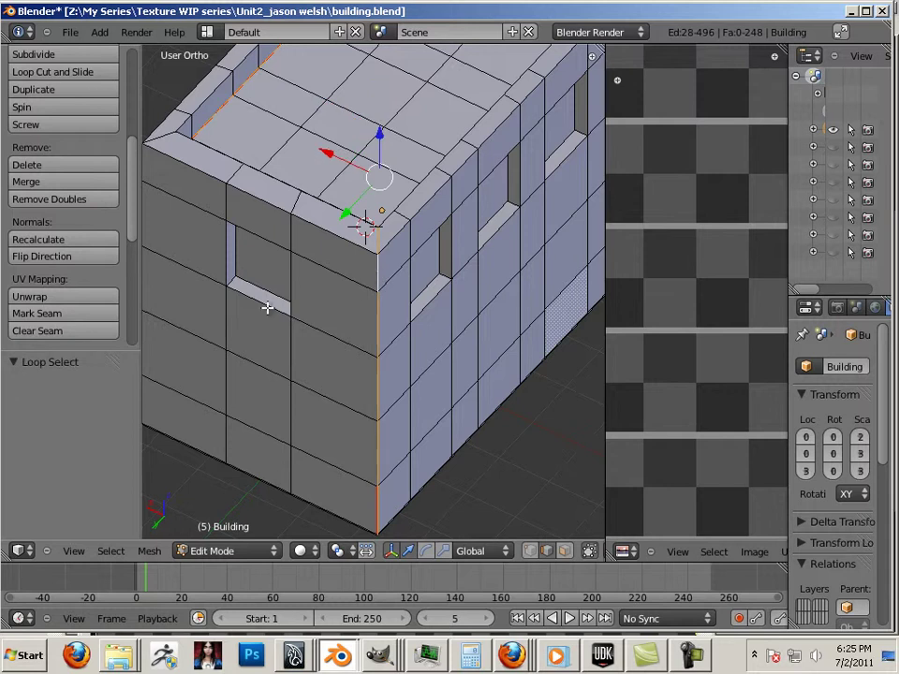
{"action": "middle_click_drag", "start_coordinate": [229, 308], "coordinate": [382, 381]}
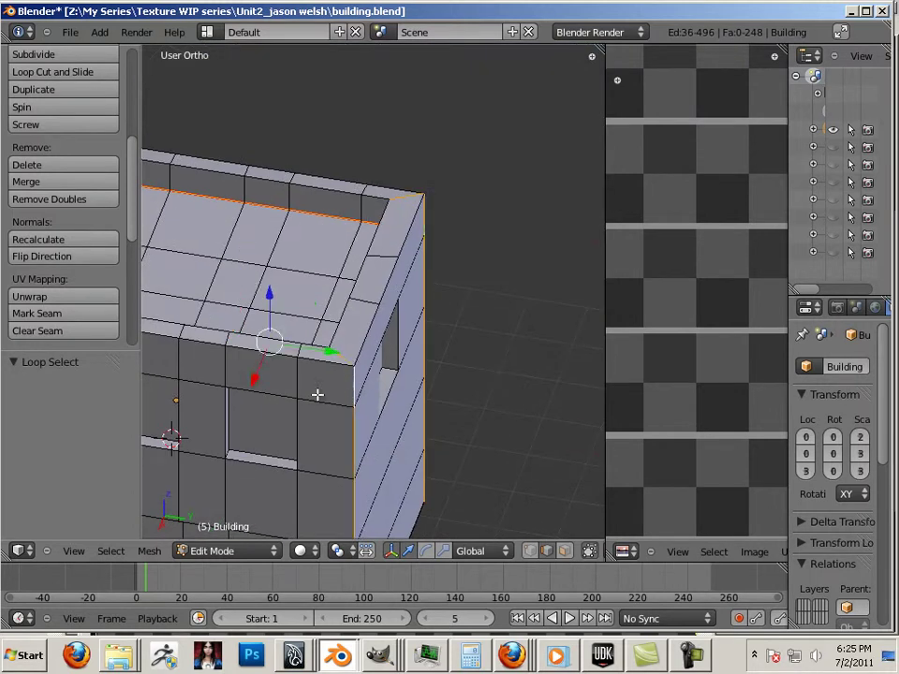
{"action": "middle_click_drag", "start_coordinate": [251, 381], "coordinate": [377, 275]}
{"action": "right_click", "coordinate": [346, 243], "text": "alt+shift"}
{"action": "middle_click_drag", "start_coordinate": [235, 243], "coordinate": [447, 258]}
{"action": "right_click", "coordinate": [357, 305], "text": "alt+shift"}
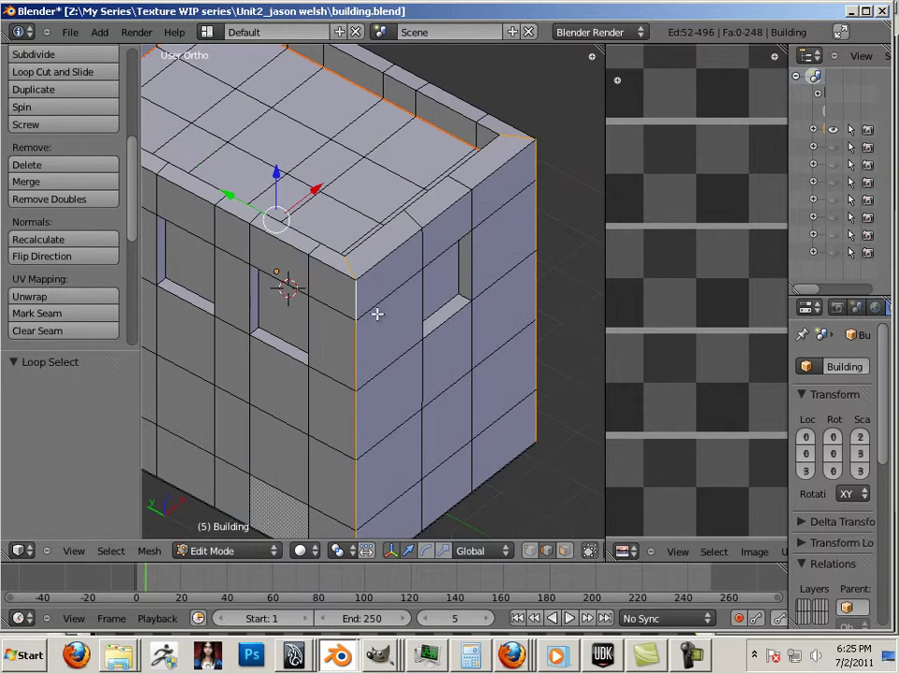
{"action": "left_click", "coordinate": [54, 316]}
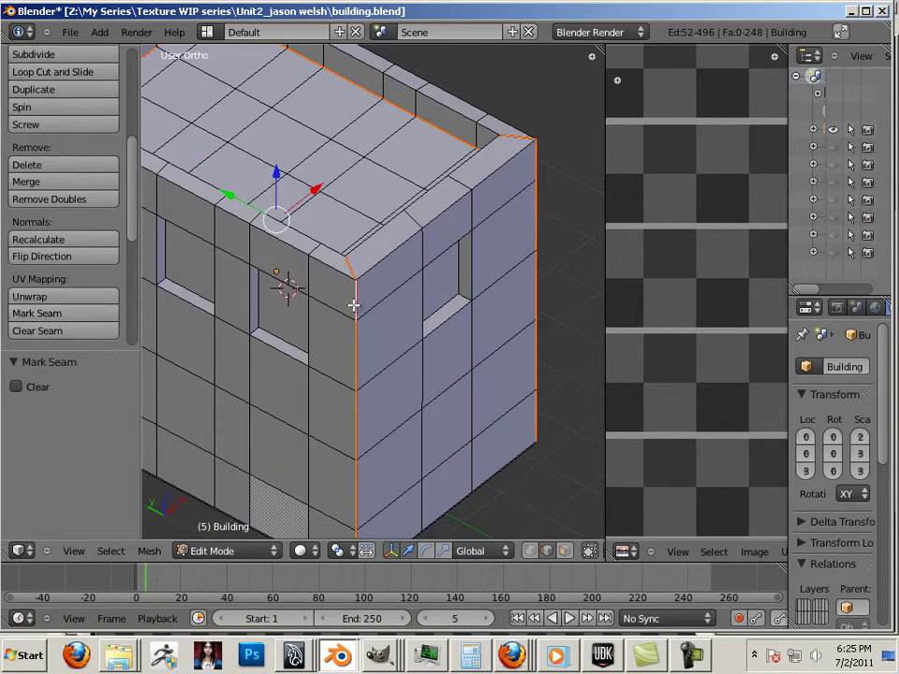
Mark the edges around the building's bottom perimeter as seams
{"action": "middle_click_drag", "start_coordinate": [467, 324], "coordinate": [406, 222]}
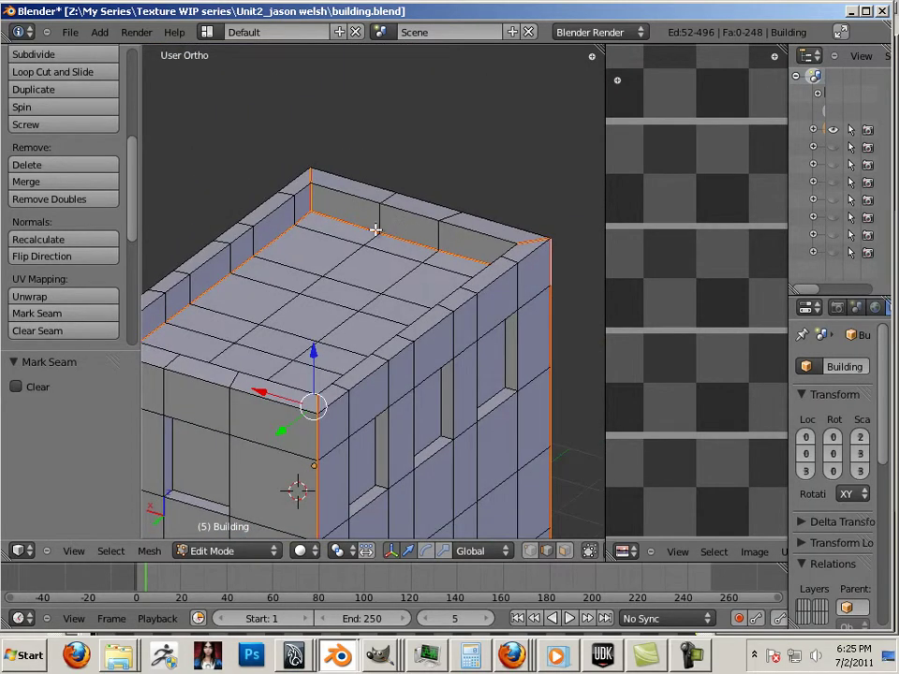
{"action": "middle_click_drag", "start_coordinate": [361, 146], "coordinate": [300, 293]}
{"action": "scroll", "coordinate": [346, 299], "scroll_direction": "up", "scroll_amount": 5}
{"action": "middle_click_drag", "start_coordinate": [378, 343], "coordinate": [453, 419]}
{"action": "right_click", "coordinate": [365, 330], "text": "alt"}
{"action": "right_click", "coordinate": [285, 287], "text": "alt+shift"}
{"action": "scroll", "coordinate": [446, 360], "scroll_direction": "down", "scroll_amount": 3}
{"action": "middle_click_drag", "start_coordinate": [439, 421], "coordinate": [412, 276]}
{"action": "right_click", "coordinate": [413, 276], "text": "alt+shift"}
{"action": "middle_click_drag", "start_coordinate": [508, 308], "coordinate": [344, 369]}
{"action": "right_click", "coordinate": [336, 285], "text": "alt+shift"}
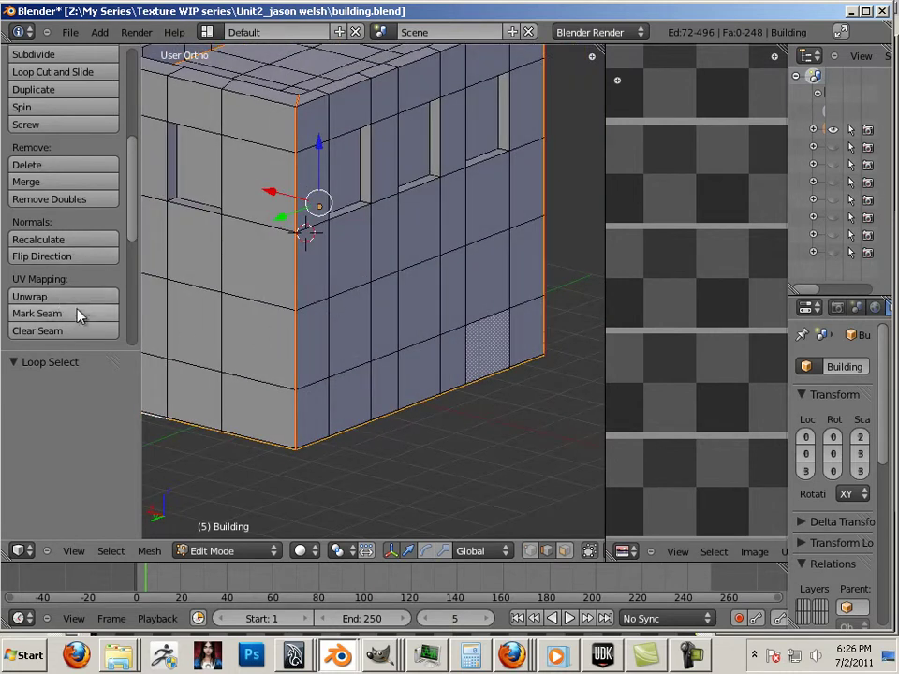
{"action": "left_click", "coordinate": [36, 313]}
Unwrap the whole building mesh and enlarge the UV editor to view the UV islands up close
{"action": "middle_click_drag", "start_coordinate": [408, 331], "coordinate": [401, 429]}
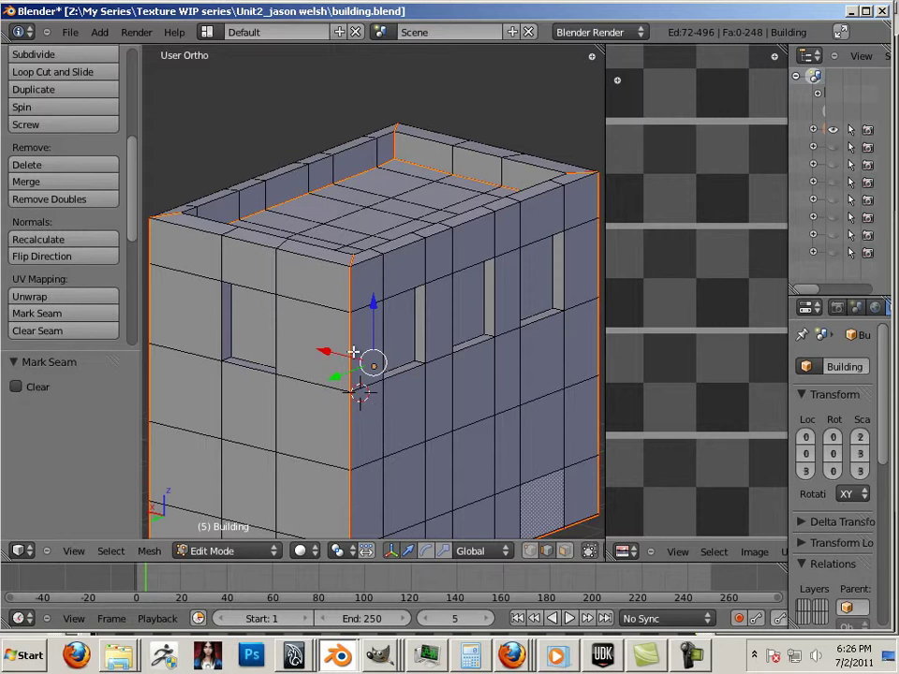
{"action": "key", "text": "a"}
{"action": "key", "text": "u"}
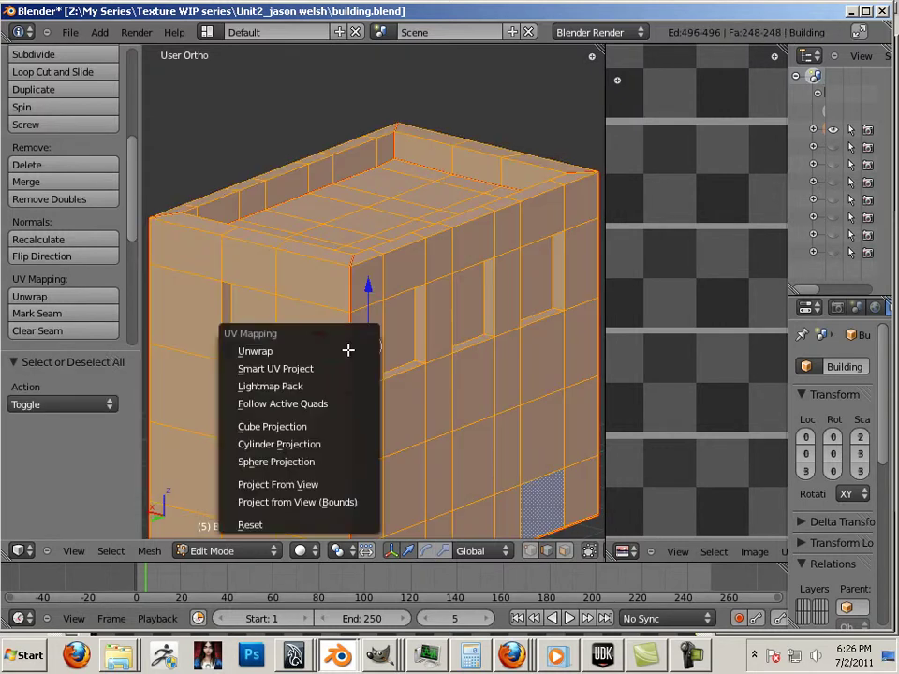
{"action": "left_click", "coordinate": [350, 349]}
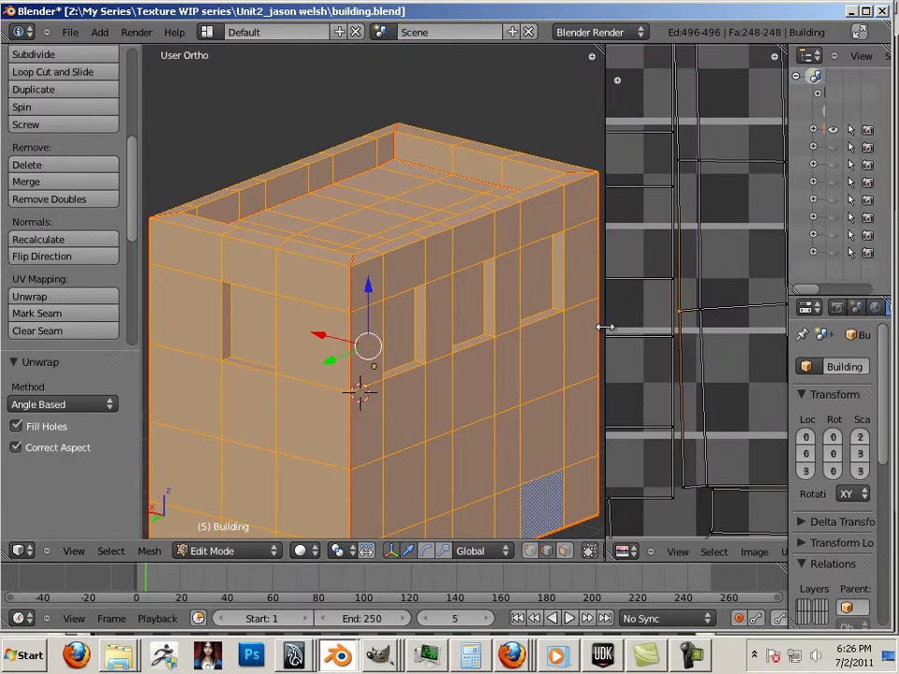
{"action": "left_click_drag", "start_coordinate": [606, 327], "coordinate": [194, 348]}
{"action": "scroll", "coordinate": [384, 373], "scroll_direction": "down", "scroll_amount": 6}
{"action": "scroll", "coordinate": [407, 377], "scroll_direction": "up", "scroll_amount": 2}
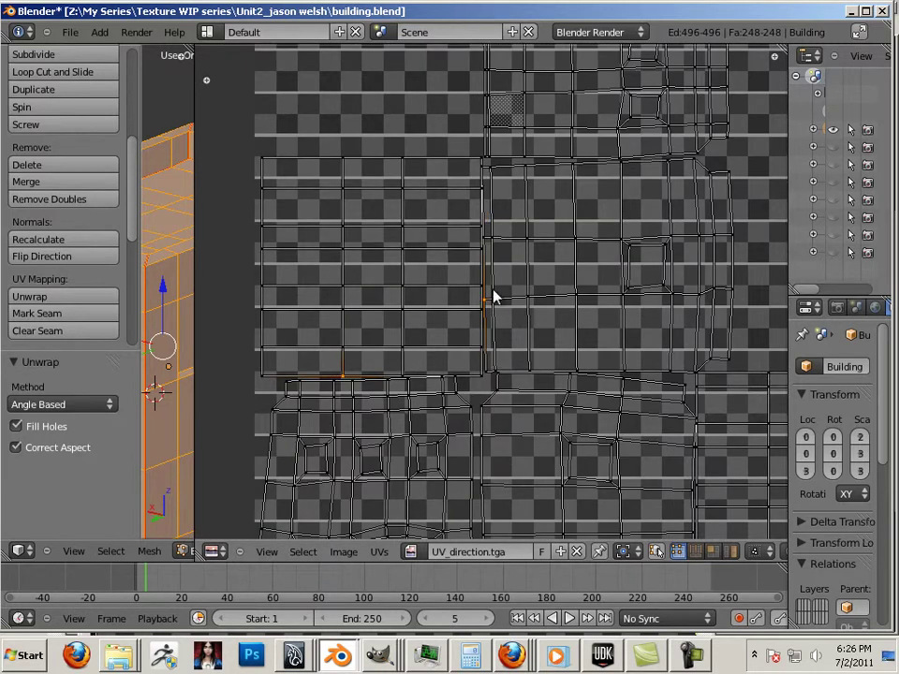
{"action": "middle_click_drag", "start_coordinate": [429, 354], "coordinate": [566, 73]}
{"action": "scroll", "coordinate": [511, 233], "scroll_direction": "up", "scroll_amount": 4}
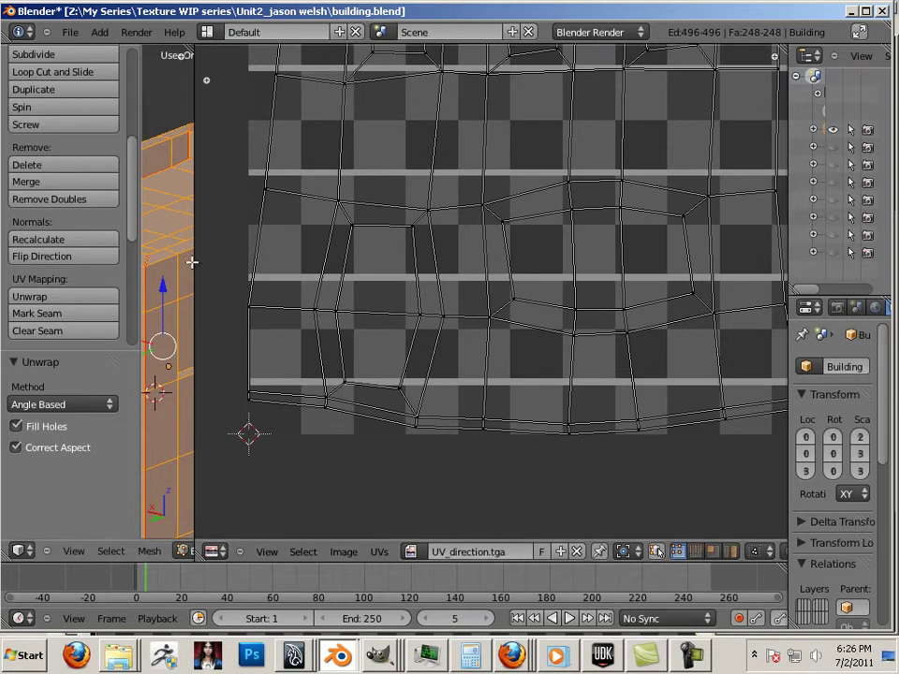
Enlarge the 3D view again and set its viewport shading to Textured
{"action": "left_click_drag", "start_coordinate": [195, 266], "coordinate": [626, 265]}
{"action": "left_click", "coordinate": [300, 551]}
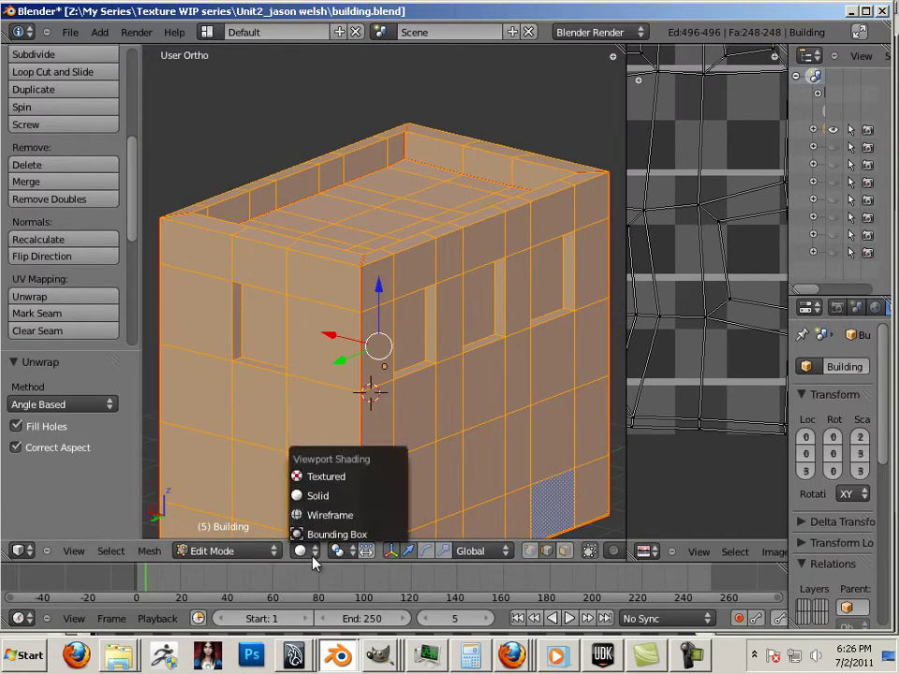
{"action": "left_click", "coordinate": [332, 476]}
Deselect the mesh and examine the checker texture on every side of the building for distortion
{"action": "middle_click_drag", "start_coordinate": [310, 391], "coordinate": [367, 392]}
{"action": "middle_click_drag", "start_coordinate": [237, 350], "coordinate": [415, 265]}
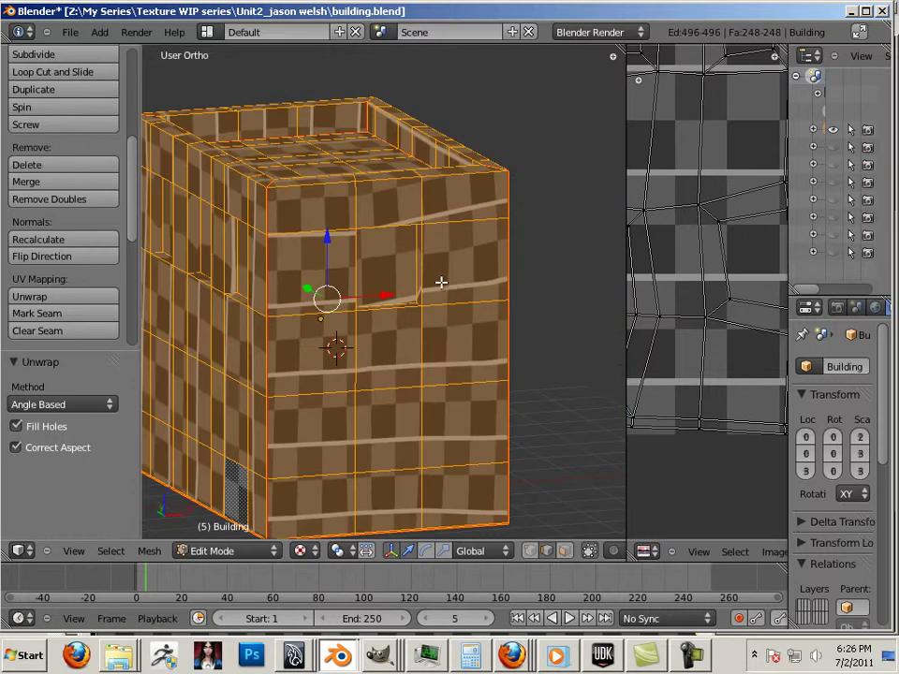
{"action": "middle_click_drag", "start_coordinate": [339, 307], "coordinate": [381, 328]}
{"action": "middle_click_drag", "start_coordinate": [281, 363], "coordinate": [514, 345]}
{"action": "middle_click_drag", "start_coordinate": [220, 308], "coordinate": [525, 325]}
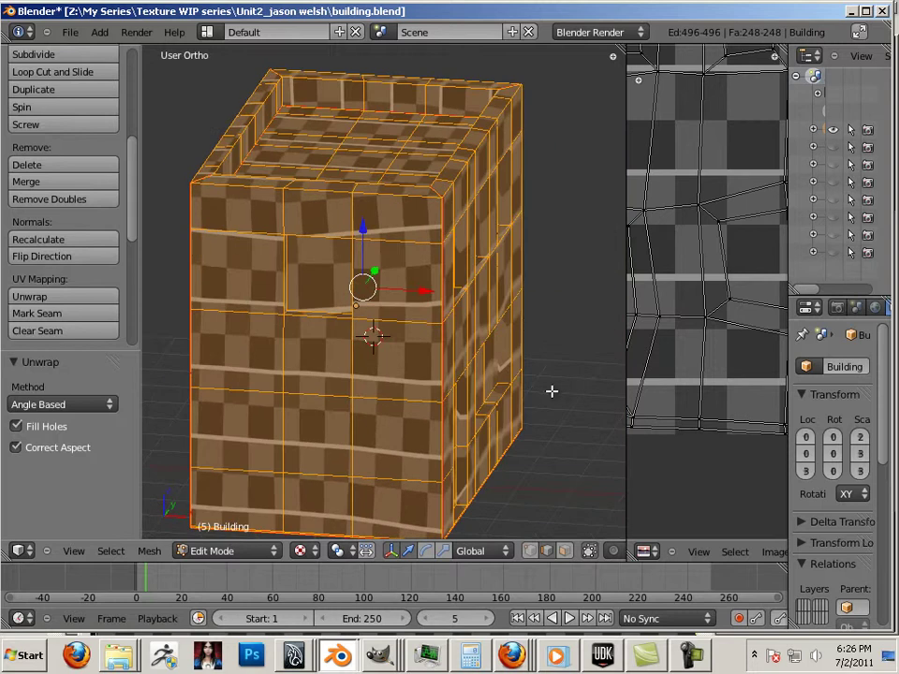
{"action": "key", "text": "a"}
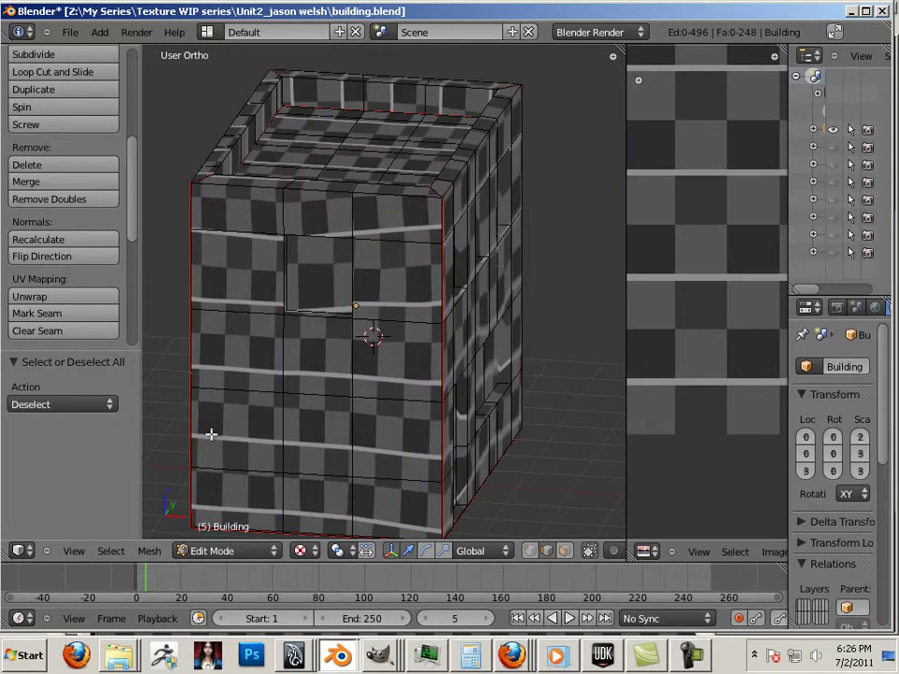
{"action": "middle_click_drag", "start_coordinate": [433, 434], "coordinate": [207, 360]}
{"action": "middle_click_drag", "start_coordinate": [400, 373], "coordinate": [445, 371]}
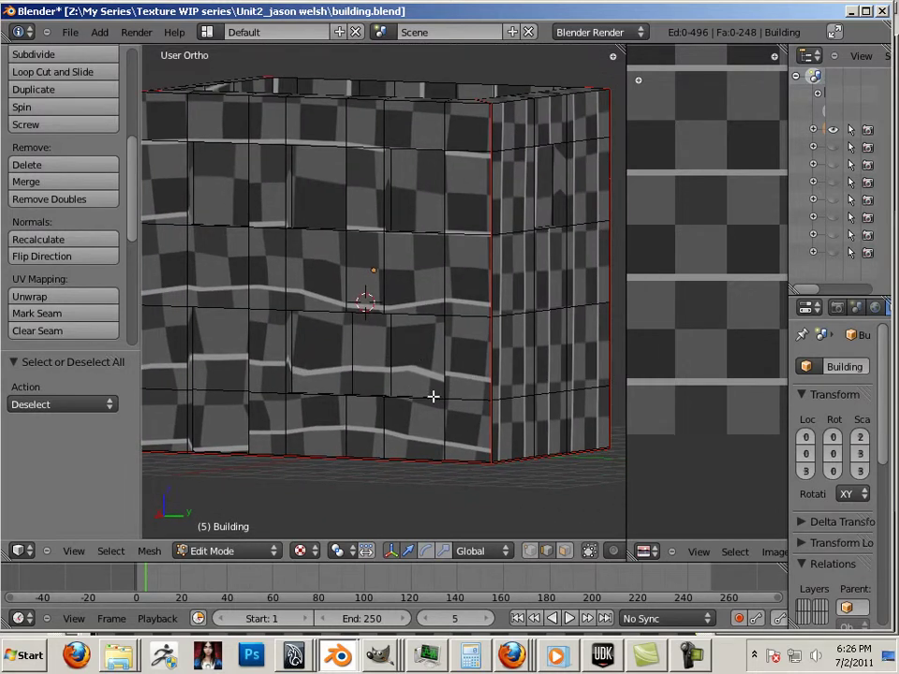
{"action": "middle_click_drag", "start_coordinate": [293, 356], "coordinate": [321, 354]}
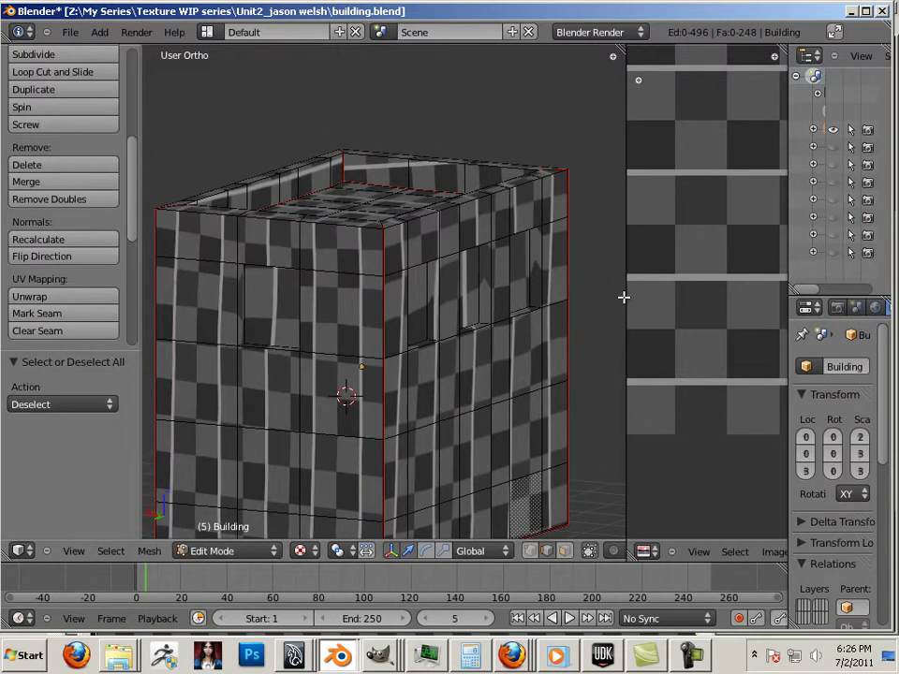
Widen the UV editor and select the whole mesh to display its UV layout
{"action": "left_click_drag", "start_coordinate": [626, 297], "coordinate": [525, 292]}
{"action": "key", "text": "a"}
{"action": "scroll", "coordinate": [556, 305], "scroll_direction": "down", "scroll_amount": 3}
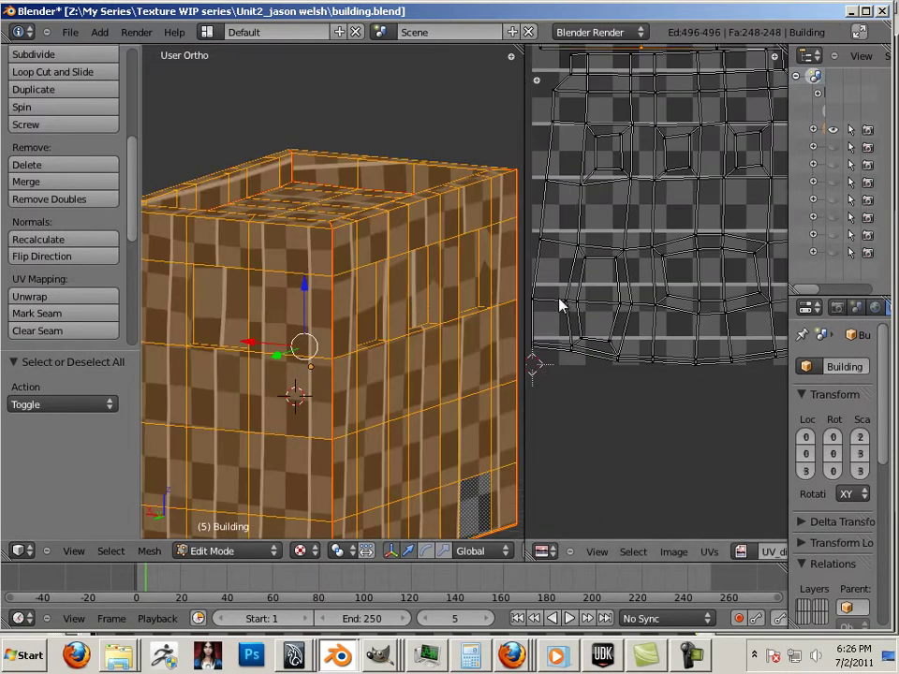
{"action": "right_click", "coordinate": [446, 344]}
{"action": "key", "text": "g"}
{"action": "left_click", "coordinate": [371, 376]}
{"action": "key", "text": "ctrl+z"}
Switch to solid shading and mark seams around the upper window opening nearest the long wall's corner
{"action": "middle_click_drag", "start_coordinate": [402, 385], "coordinate": [333, 392]}
{"action": "scroll", "coordinate": [333, 391], "scroll_direction": "up", "scroll_amount": 6}
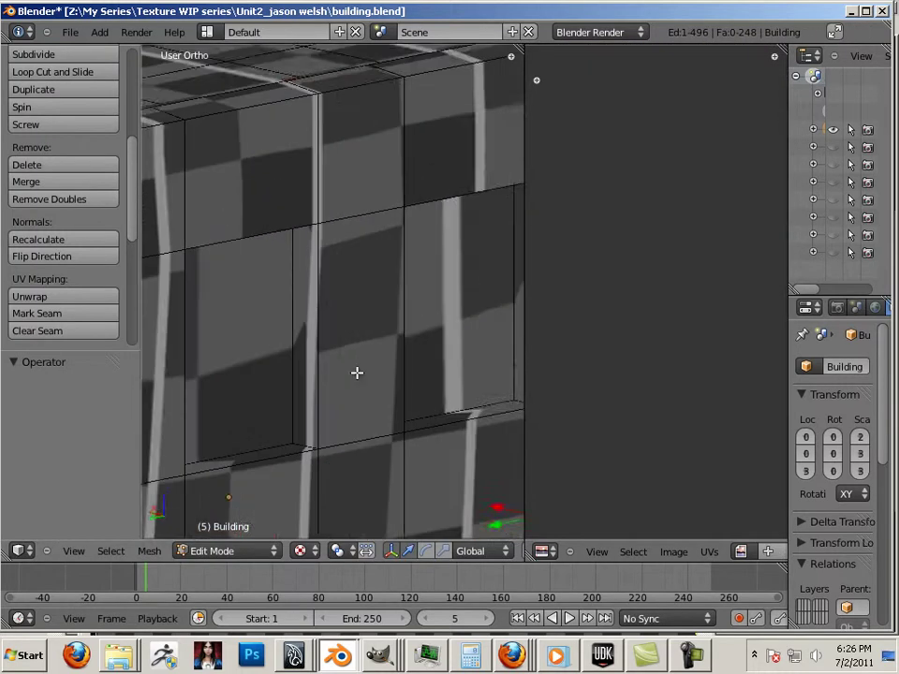
{"action": "left_click", "coordinate": [302, 550]}
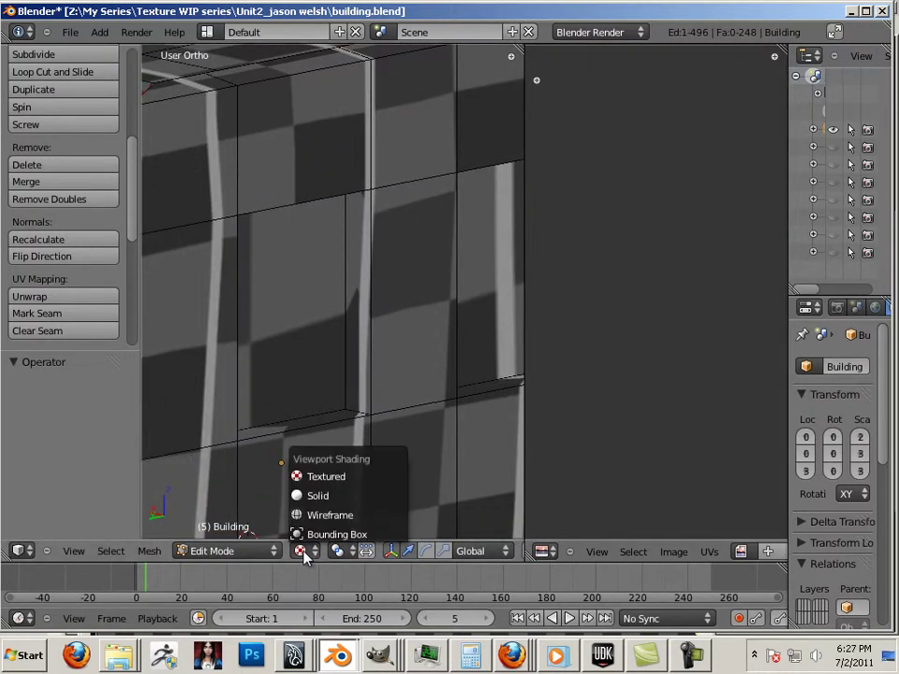
{"action": "left_click", "coordinate": [335, 489]}
{"action": "right_click", "coordinate": [333, 214], "text": "alt"}
{"action": "right_click", "coordinate": [371, 221], "text": "alt+shift"}
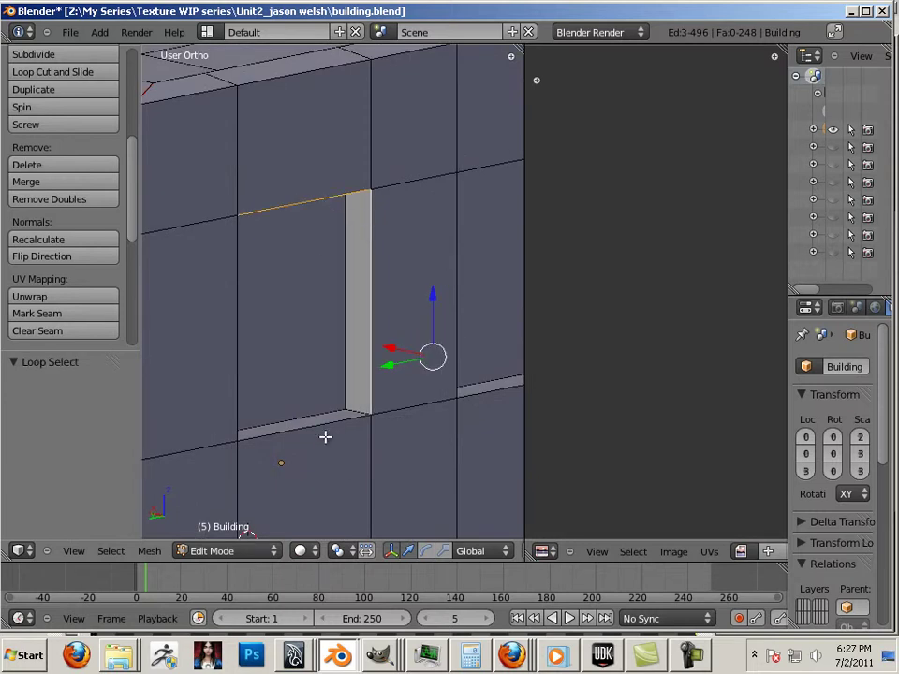
{"action": "right_click", "coordinate": [233, 369], "text": "alt+shift"}
{"action": "middle_click_drag", "start_coordinate": [324, 391], "coordinate": [325, 325]}
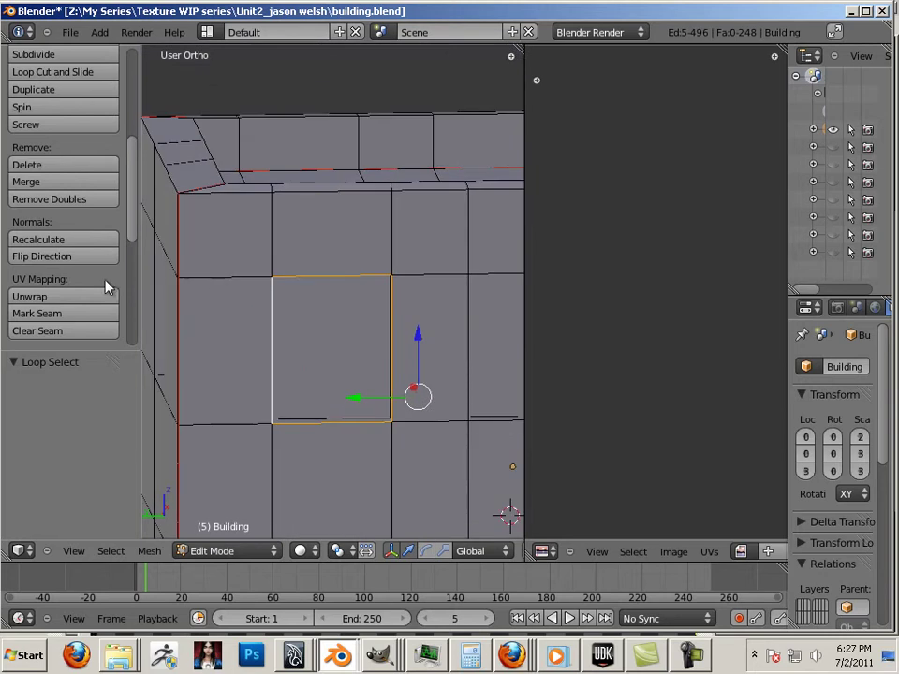
{"action": "left_click", "coordinate": [90, 313]}
Select the four edges around the middle upper window opening on the long wall and mark them as seams
{"action": "middle_click_drag", "start_coordinate": [378, 313], "coordinate": [309, 183]}
{"action": "right_click", "coordinate": [398, 125], "text": "alt+shift"}
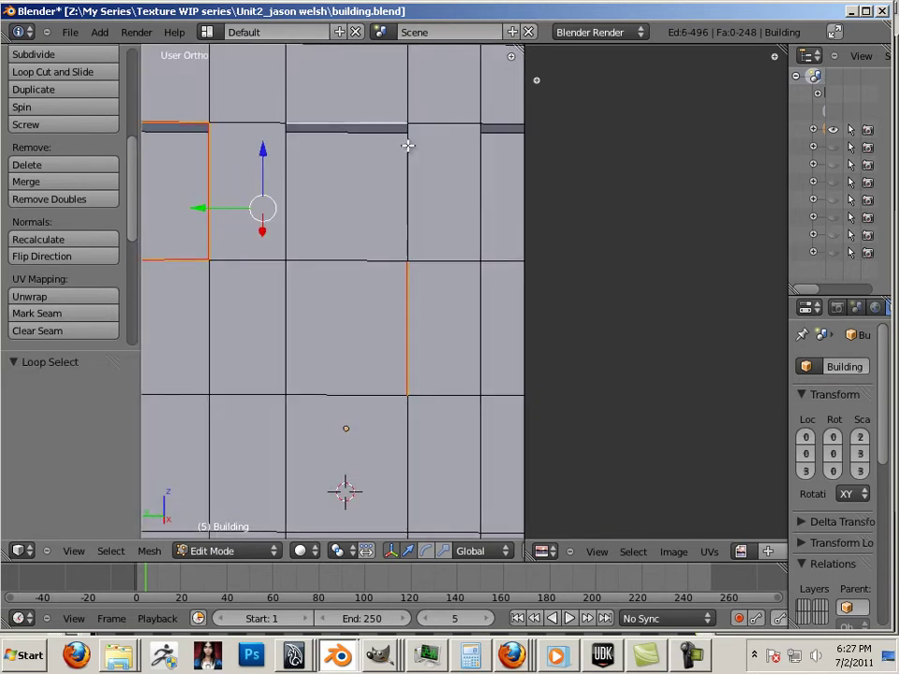
{"action": "right_click", "coordinate": [407, 148], "text": "shift"}
{"action": "right_click", "coordinate": [306, 219], "text": "shift"}
{"action": "right_click", "coordinate": [318, 263], "text": "shift"}
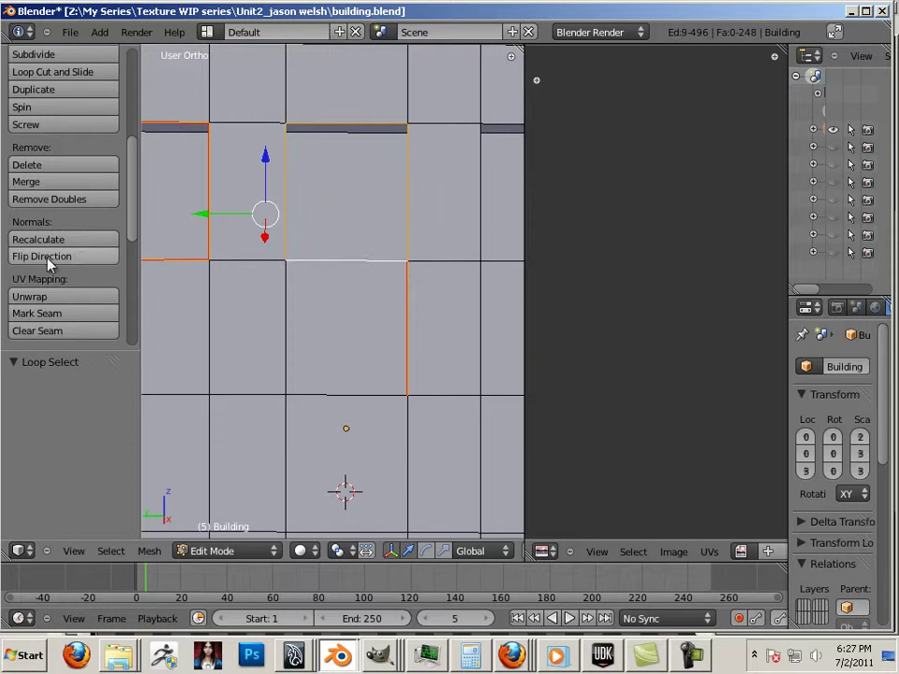
{"action": "left_click", "coordinate": [44, 313]}
Clear the seam from the stray vertical edge just below the middle window
{"action": "middle_click_drag", "start_coordinate": [341, 261], "coordinate": [283, 287]}
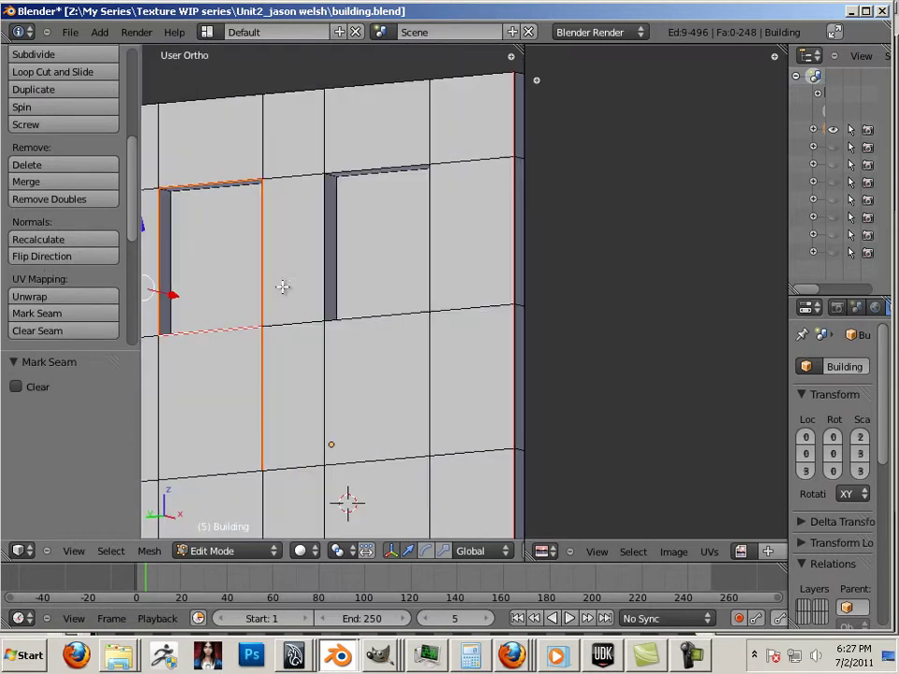
{"action": "key", "text": "a"}
{"action": "right_click", "coordinate": [261, 391]}
{"action": "left_click", "coordinate": [38, 331]}
Mark seams on the four edges around the remaining upper window opening of the same wall
{"action": "right_click", "coordinate": [407, 310]}
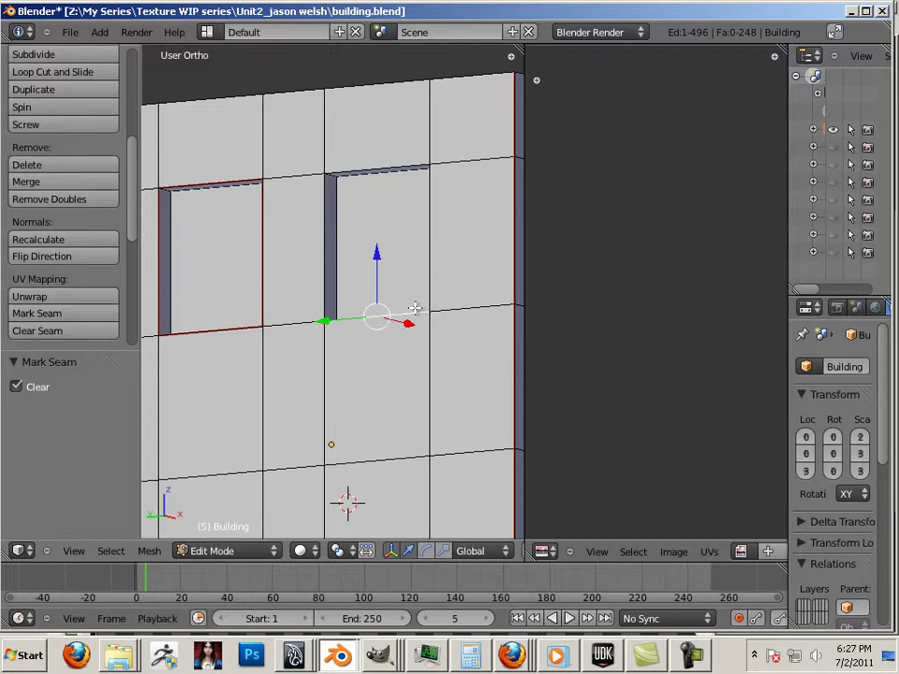
{"action": "right_click", "coordinate": [432, 241], "text": "alt+shift"}
{"action": "right_click", "coordinate": [384, 165], "text": "alt+shift"}
{"action": "right_click", "coordinate": [323, 208], "text": "alt+shift"}
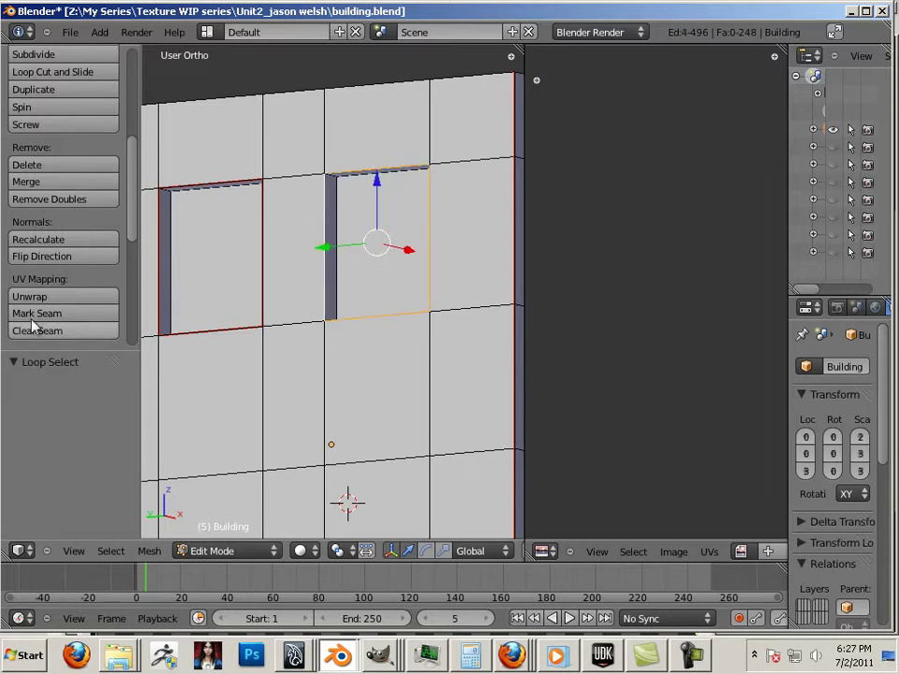
{"action": "left_click", "coordinate": [36, 313]}
Mark seams around the single window opening on the adjacent narrow wall
{"action": "scroll", "coordinate": [286, 346], "scroll_direction": "down", "scroll_amount": 5}
{"action": "middle_click_drag", "start_coordinate": [261, 331], "coordinate": [170, 290]}
{"action": "scroll", "coordinate": [197, 293], "scroll_direction": "up", "scroll_amount": 3}
{"action": "right_click", "coordinate": [407, 250], "text": "alt+shift"}
{"action": "right_click", "coordinate": [417, 235], "text": "alt+shift"}
{"action": "right_click", "coordinate": [359, 137], "text": "alt+shift"}
{"action": "right_click", "coordinate": [315, 154], "text": "alt+shift"}
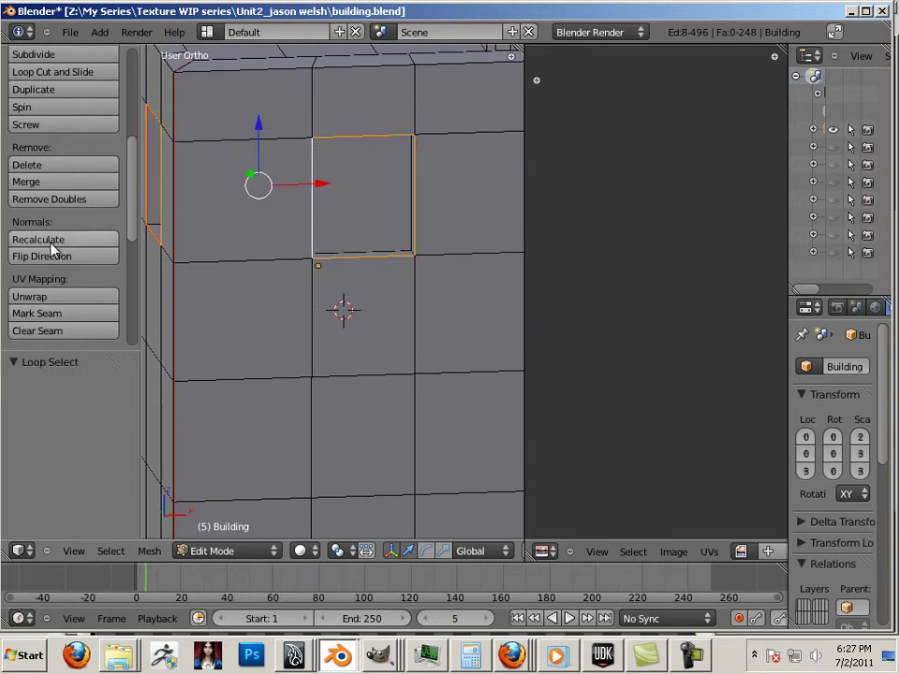
{"action": "left_click", "coordinate": [47, 313]}
Widen the UV editor beside the 3D view and sync its selection with the mesh so the full UV layout is displayed
{"action": "middle_click_drag", "start_coordinate": [437, 304], "coordinate": [357, 318]}
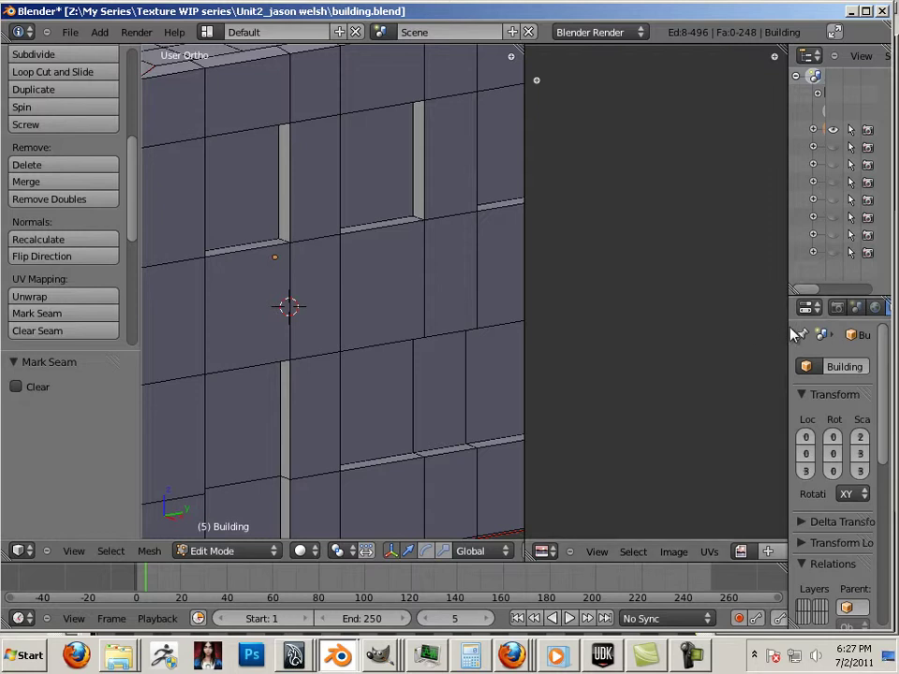
{"action": "left_click_drag", "start_coordinate": [788, 330], "coordinate": [829, 380]}
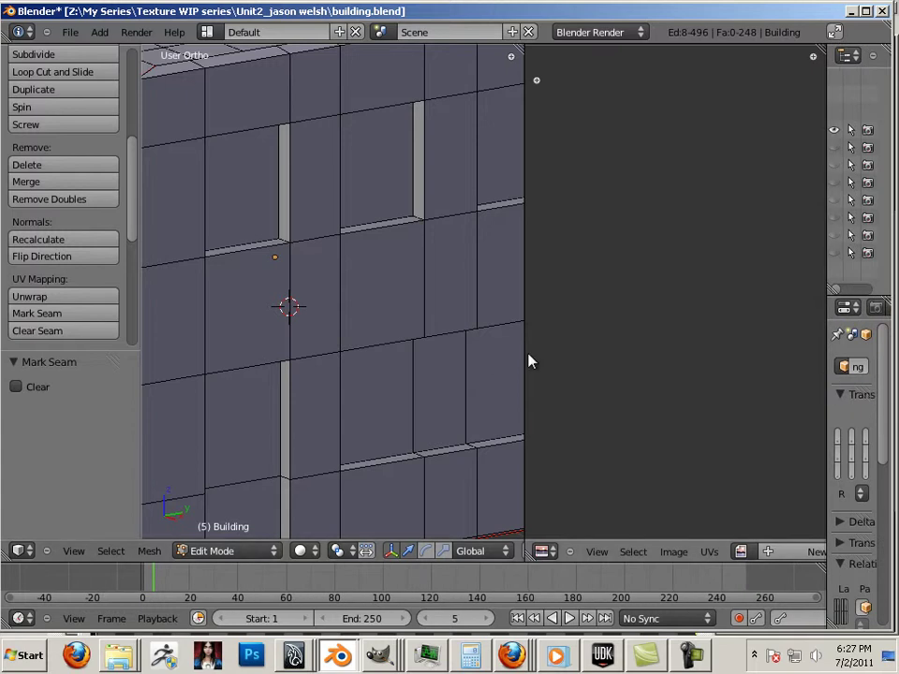
{"action": "left_click_drag", "start_coordinate": [525, 352], "coordinate": [349, 346]}
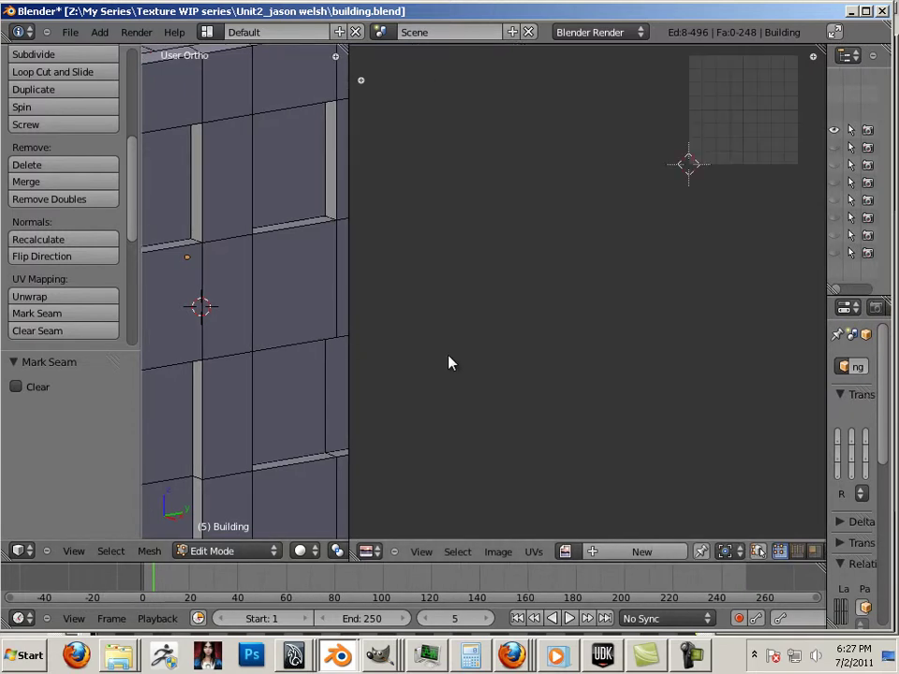
{"action": "left_click", "coordinate": [758, 552]}
{"action": "middle_click_drag", "start_coordinate": [669, 302], "coordinate": [548, 478]}
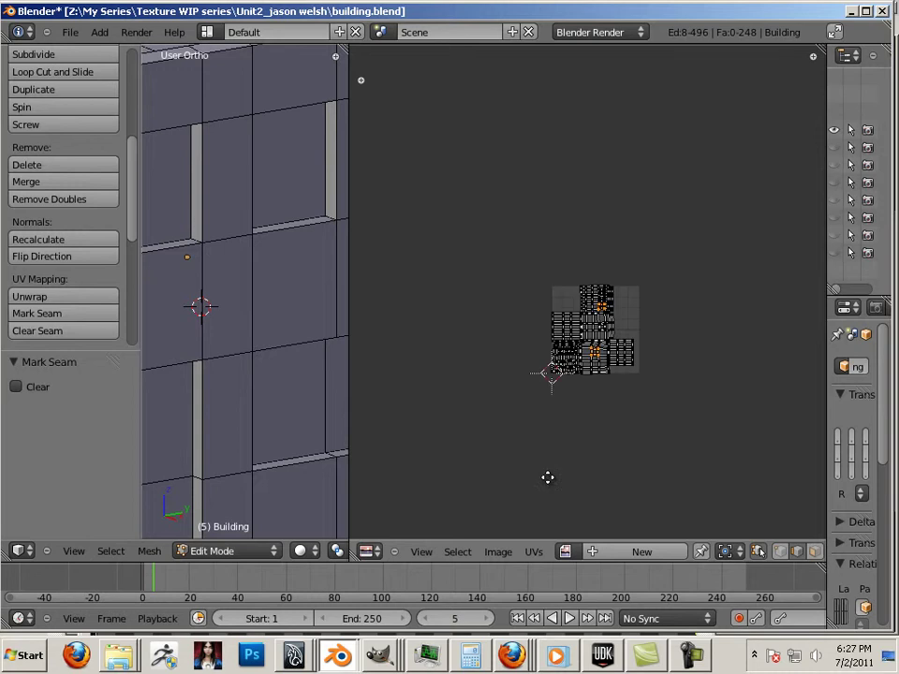
{"action": "scroll", "coordinate": [560, 425], "scroll_direction": "up", "scroll_amount": 6}
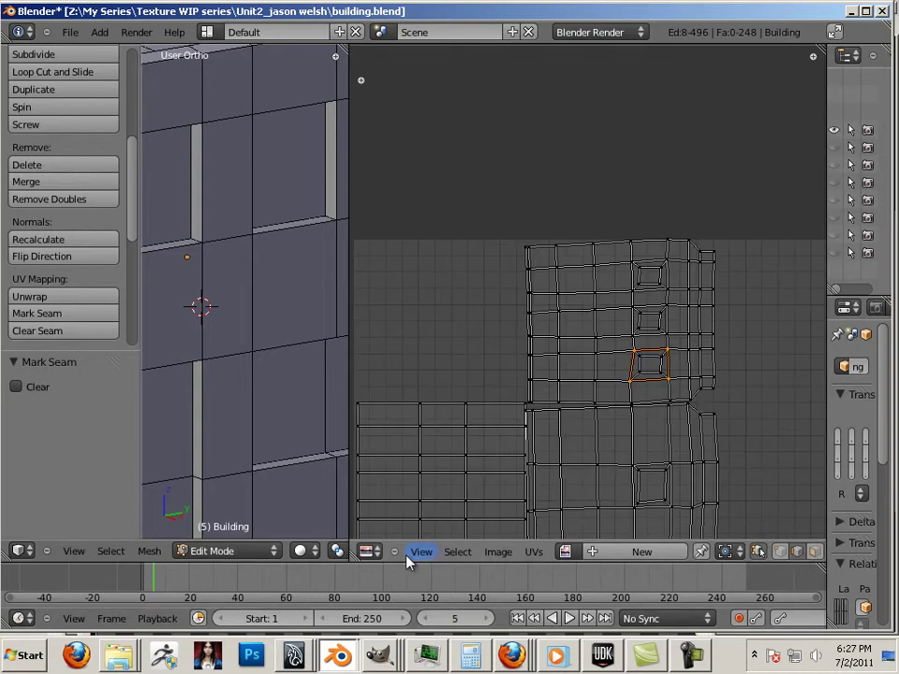
Locate the three-window wall's island in the UV layout and mark seams on the four edges around its first upper window
{"action": "left_click", "coordinate": [667, 434]}
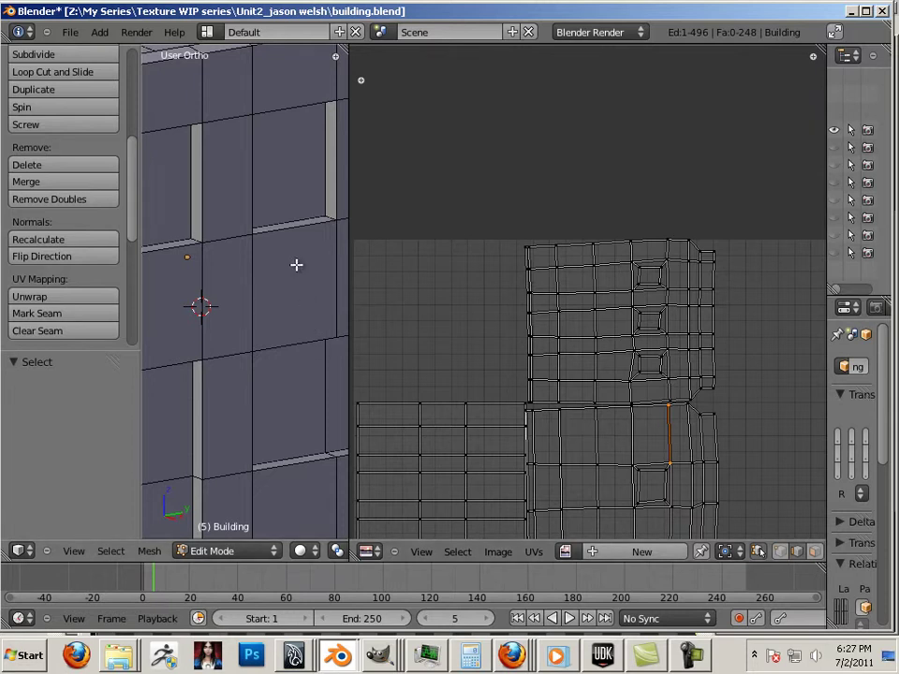
{"action": "right_click", "coordinate": [283, 232]}
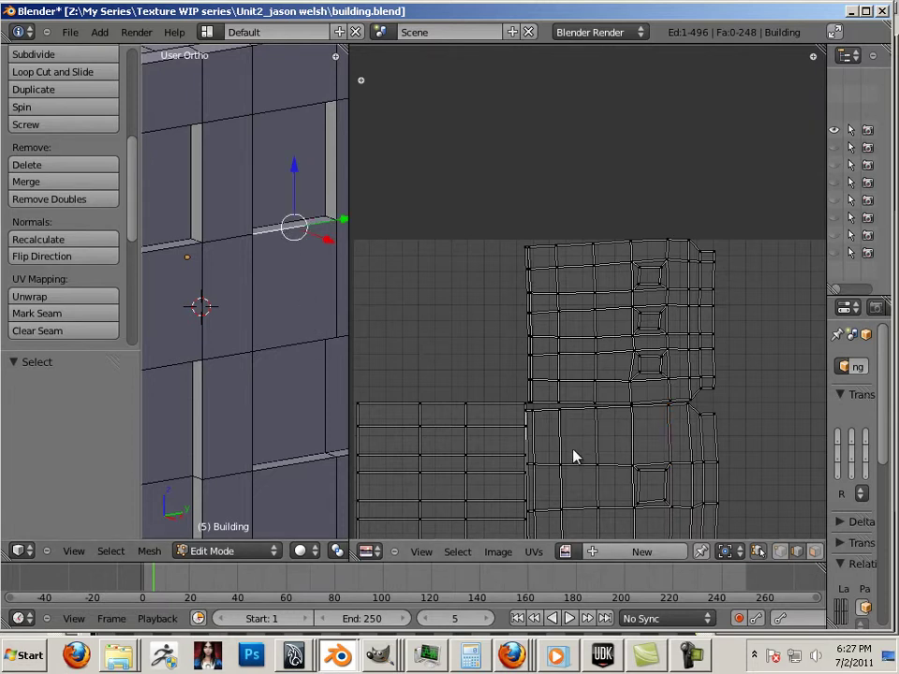
{"action": "scroll", "coordinate": [583, 436], "scroll_direction": "up", "scroll_amount": 6}
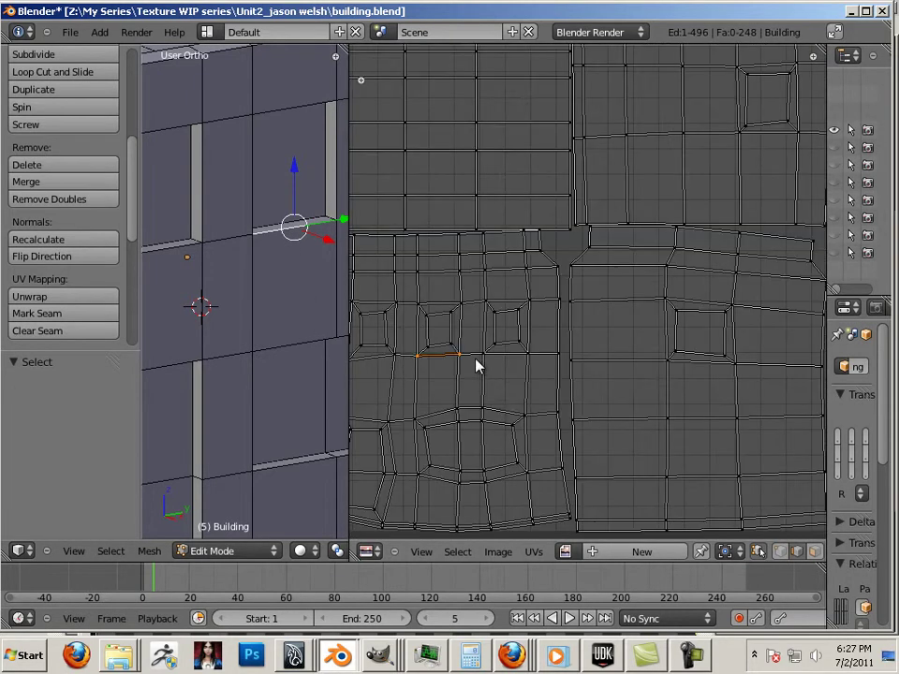
{"action": "middle_click_drag", "start_coordinate": [462, 354], "coordinate": [668, 341]}
{"action": "scroll", "coordinate": [654, 349], "scroll_direction": "up", "scroll_amount": 2}
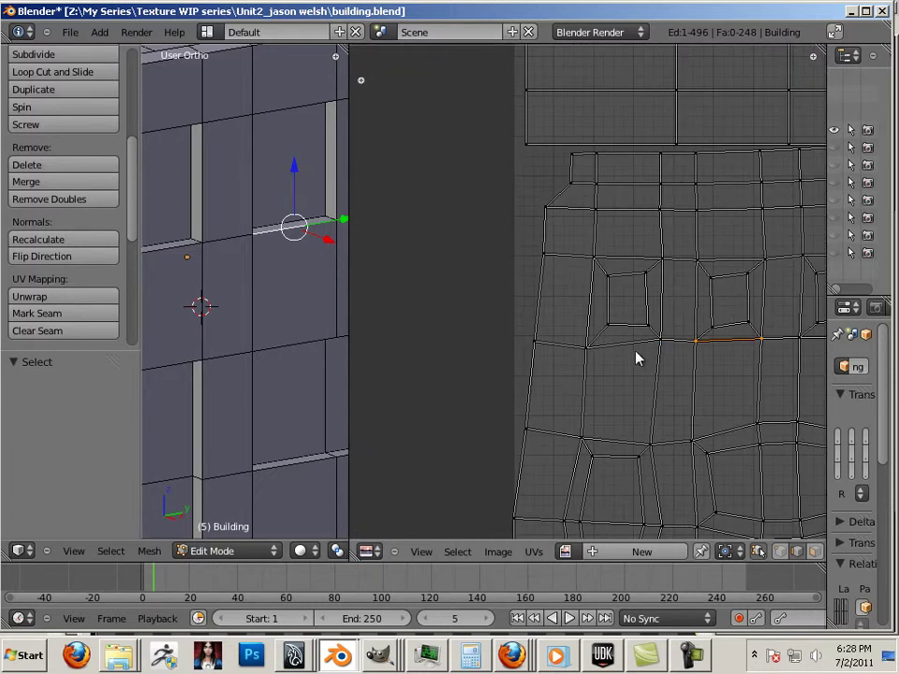
{"action": "right_click", "coordinate": [635, 353]}
{"action": "right_click", "coordinate": [666, 314], "text": "shift"}
{"action": "right_click", "coordinate": [592, 278], "text": "shift"}
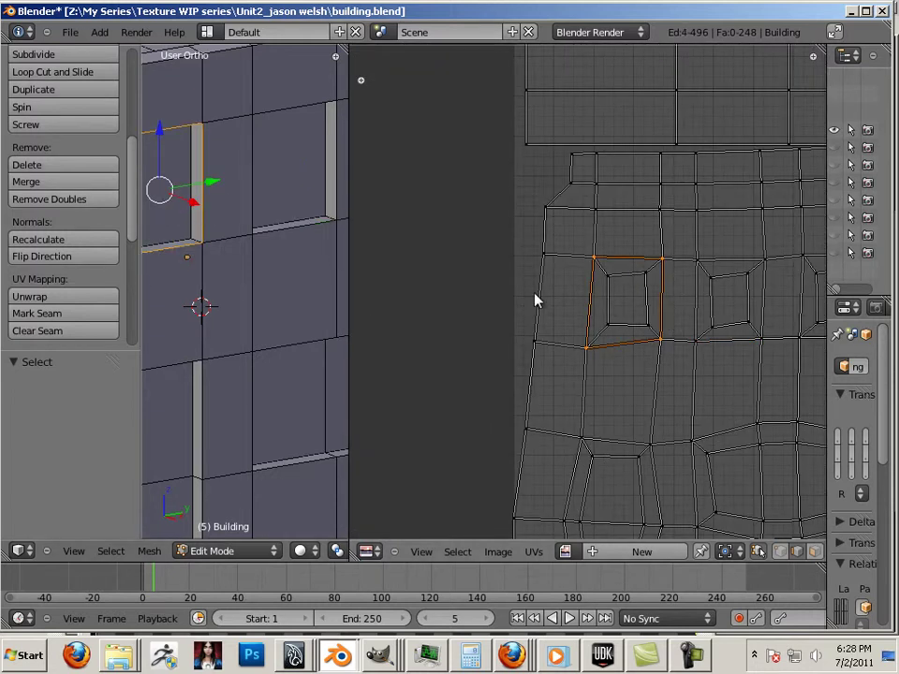
{"action": "left_click", "coordinate": [77, 317]}
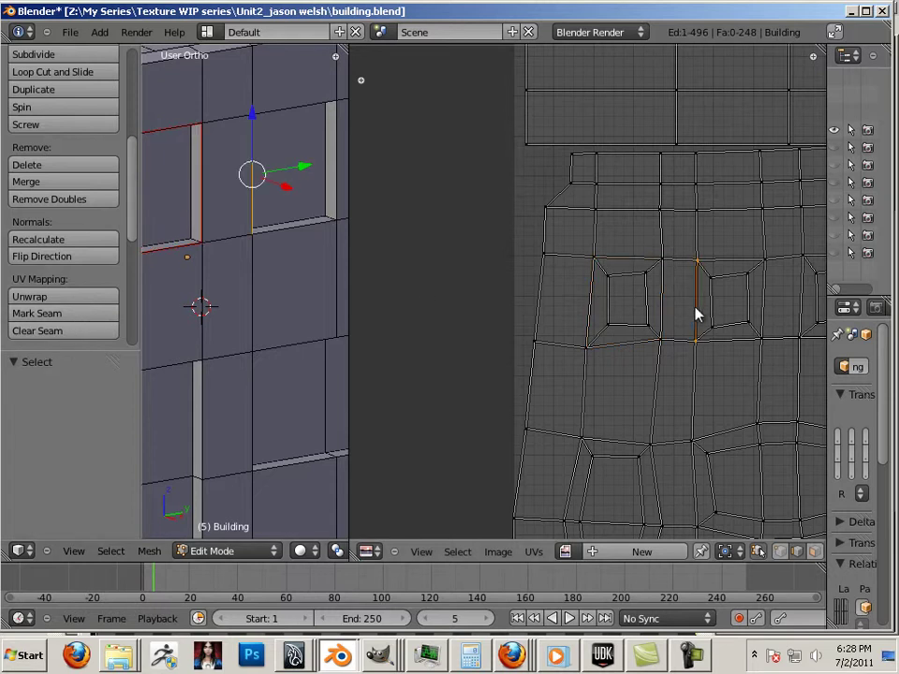
Mark seams on the four edges around the middle upper window of the same UV island
{"action": "right_click", "coordinate": [729, 341], "text": "shift"}
{"action": "right_click", "coordinate": [764, 306], "text": "shift"}
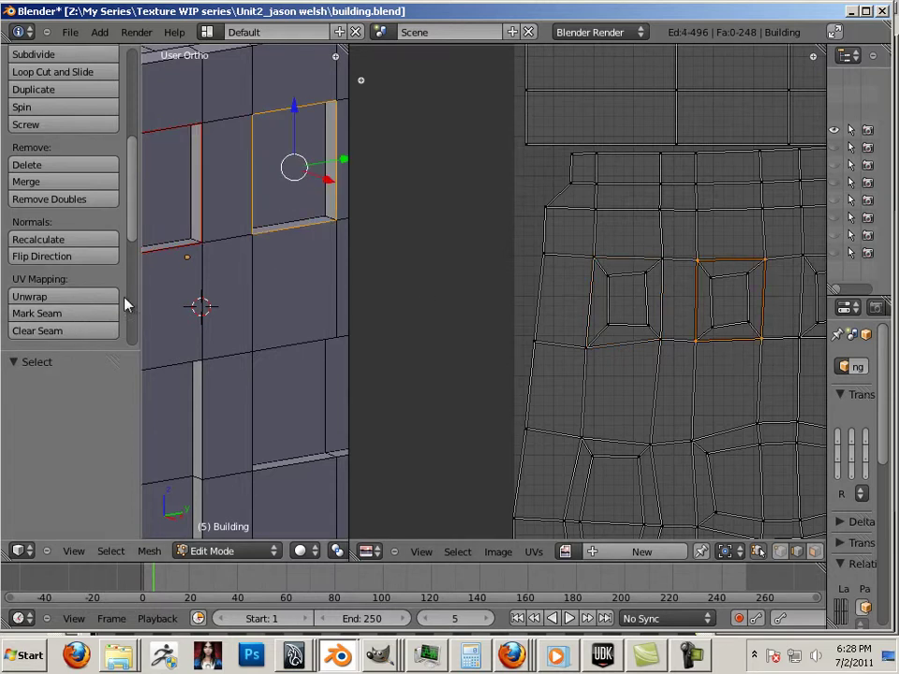
{"action": "left_click", "coordinate": [74, 317]}
Mark seams on the four edges around the third upper window of the same UV island
{"action": "left_click", "coordinate": [801, 313]}
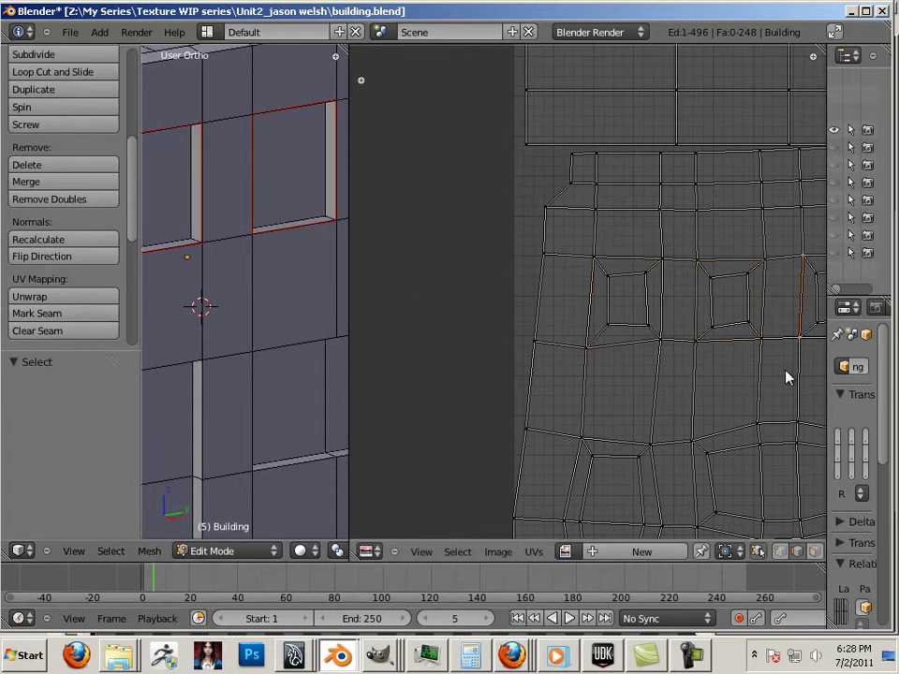
{"action": "scroll", "coordinate": [712, 367], "scroll_direction": "right", "scroll_amount": 8, "text": "ctrl"}
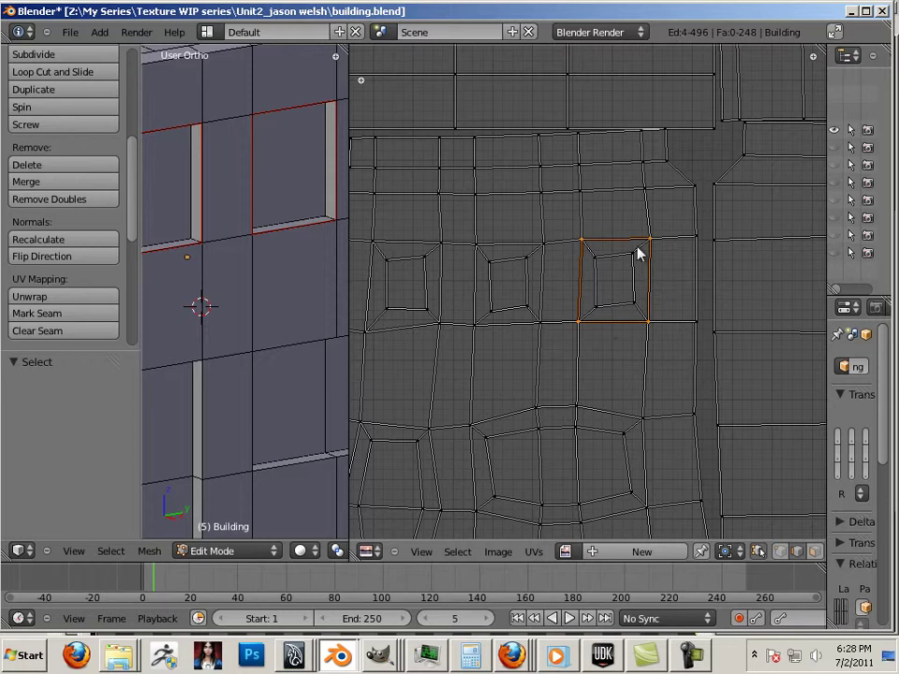
{"action": "left_click", "coordinate": [58, 314]}
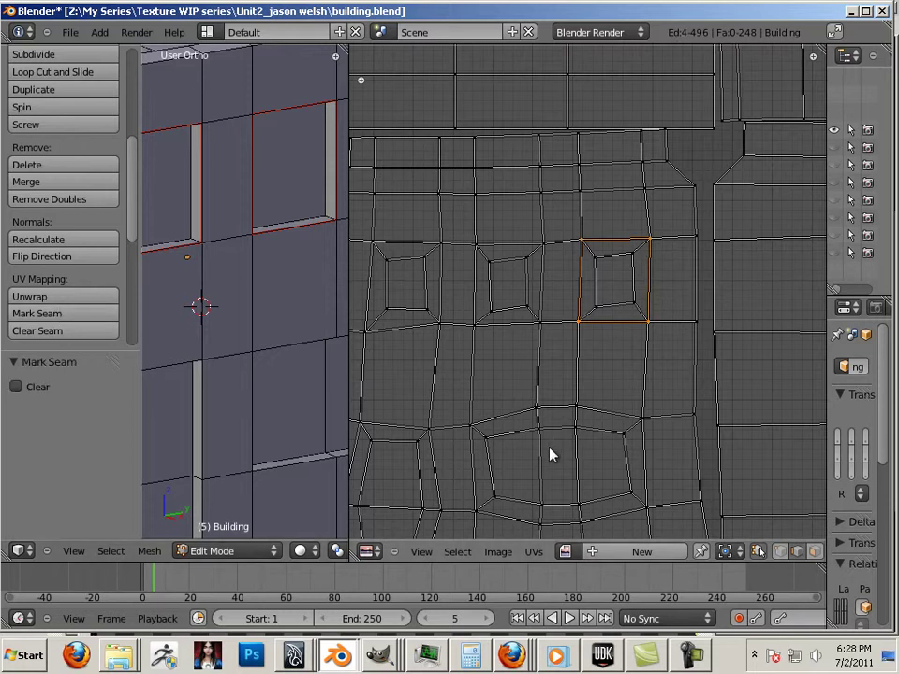
{"action": "middle_click_drag", "start_coordinate": [550, 455], "coordinate": [586, 312]}
{"action": "right_click", "coordinate": [640, 279], "text": "shift"}
{"action": "scroll", "coordinate": [665, 323], "scroll_direction": "down", "scroll_amount": 10}
{"action": "middle_click_drag", "start_coordinate": [546, 363], "coordinate": [630, 196]}
{"action": "scroll", "coordinate": [599, 302], "scroll_direction": "up", "scroll_amount": 3}
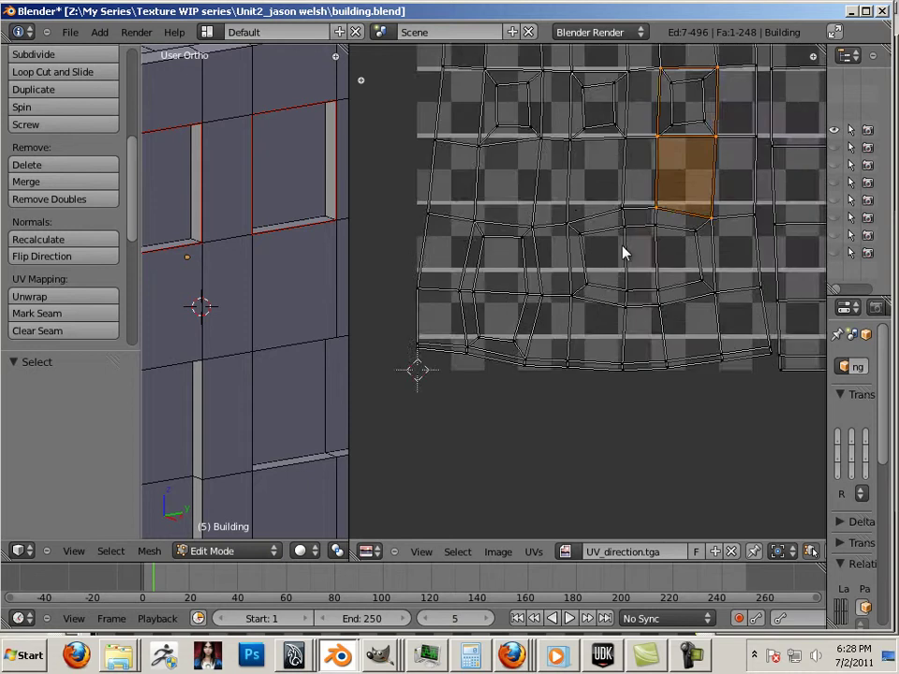
{"action": "right_click", "coordinate": [626, 217]}
{"action": "key", "text": "a"}
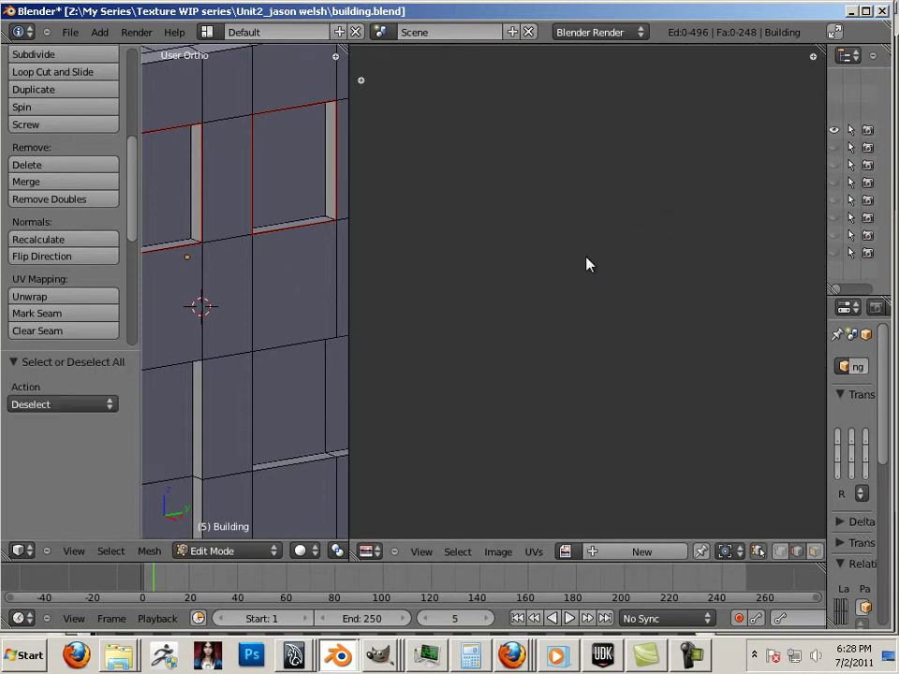
Select the outer edges around the wide lower window opening in the three-window wall's island and mark them as seams
{"action": "scroll", "coordinate": [587, 247], "scroll_direction": "down", "scroll_amount": 6}
{"action": "middle_click_drag", "start_coordinate": [656, 248], "coordinate": [618, 317]}
{"action": "scroll", "coordinate": [552, 378], "scroll_direction": "up", "scroll_amount": 6}
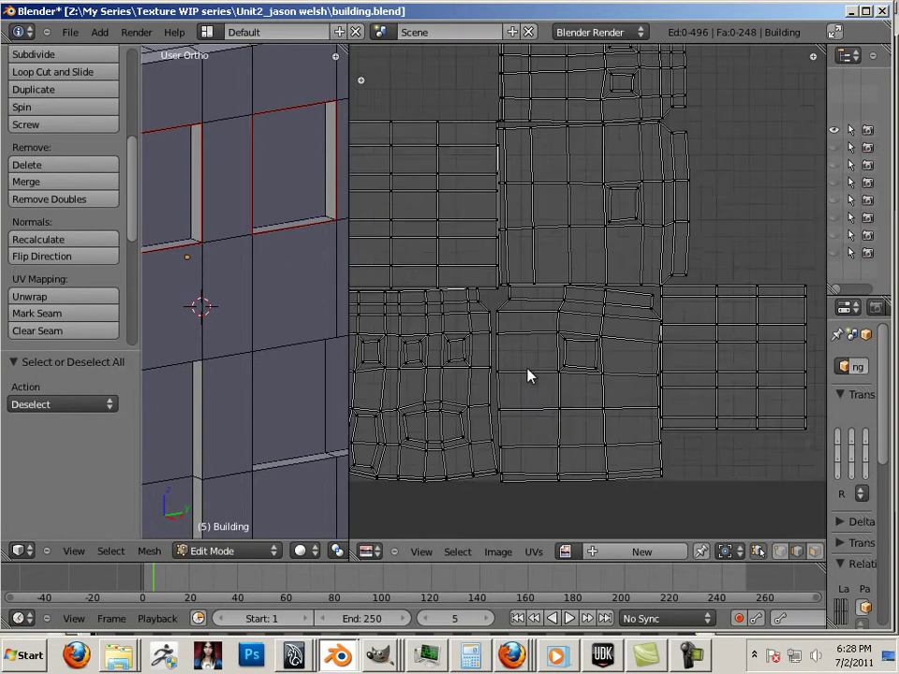
{"action": "middle_click_drag", "start_coordinate": [490, 368], "coordinate": [695, 263]}
{"action": "scroll", "coordinate": [655, 281], "scroll_direction": "up", "scroll_amount": 3}
{"action": "right_click", "coordinate": [682, 299]}
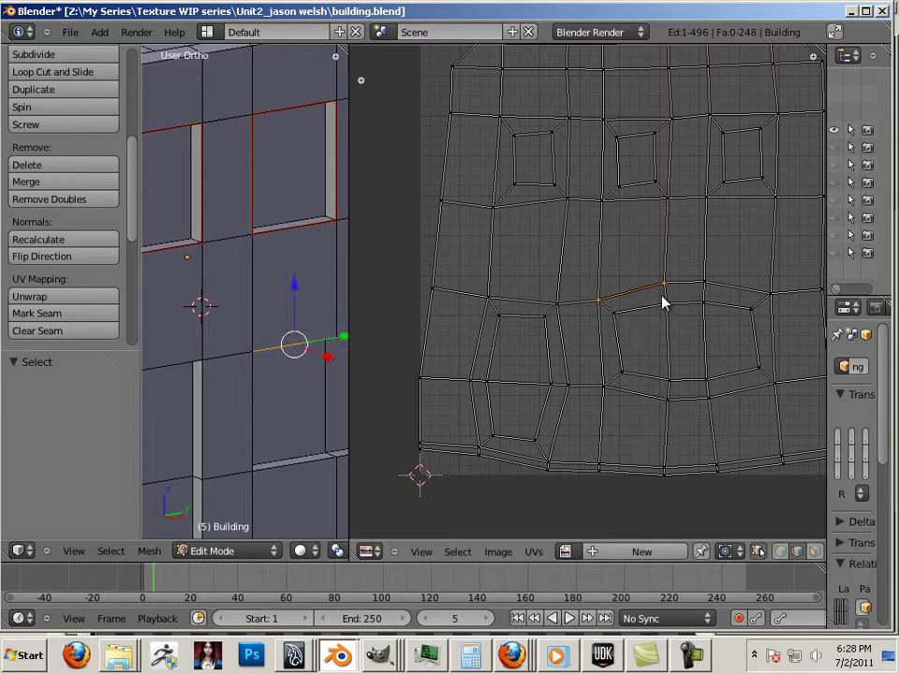
{"action": "right_click", "coordinate": [645, 398], "text": "shift"}
{"action": "left_click", "coordinate": [56, 313]}
Select the six edges around the tall door opening beside the wide window and mark them as seams
{"action": "right_click", "coordinate": [539, 321]}
{"action": "right_click", "coordinate": [567, 366], "text": "shift"}
{"action": "right_click", "coordinate": [566, 411], "text": "shift"}
{"action": "right_click", "coordinate": [506, 451], "text": "shift"}
{"action": "right_click", "coordinate": [471, 415], "text": "shift"}
{"action": "right_click", "coordinate": [462, 361], "text": "shift"}
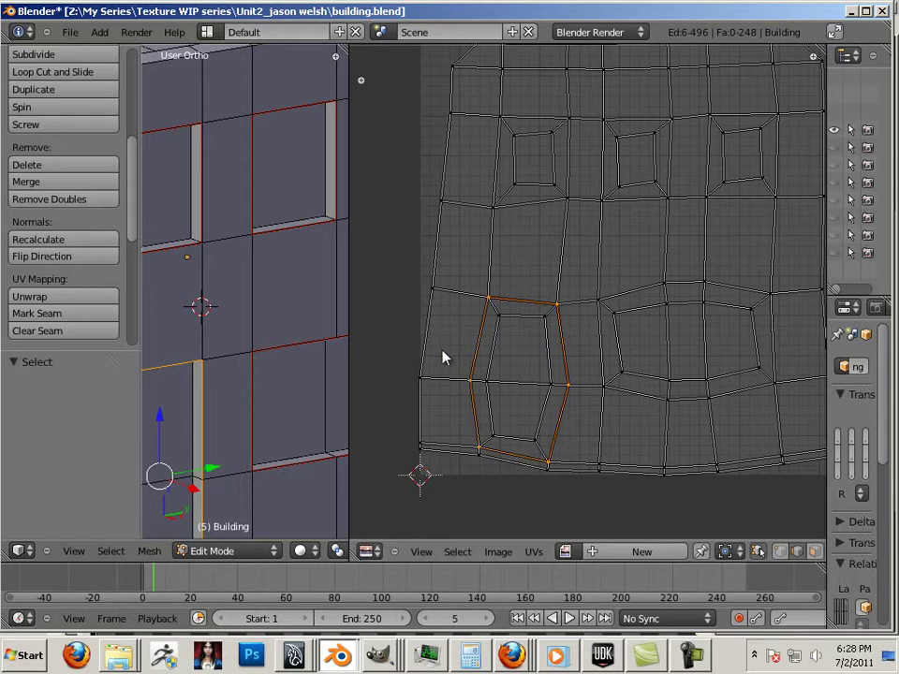
{"action": "left_click", "coordinate": [79, 314]}
Mark seams on the four edges around the single window of the UV island next to the three-window wall
{"action": "scroll", "coordinate": [689, 357], "scroll_direction": "down", "scroll_amount": 4}
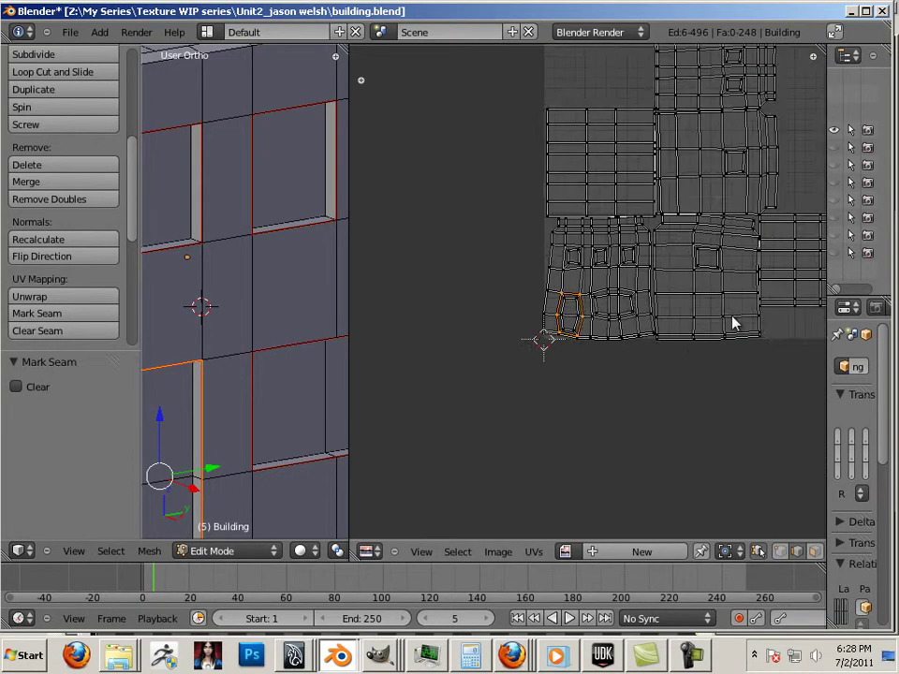
{"action": "middle_click_drag", "start_coordinate": [733, 317], "coordinate": [566, 378]}
{"action": "scroll", "coordinate": [475, 382], "scroll_direction": "up", "scroll_amount": 5}
{"action": "right_click", "coordinate": [506, 359]}
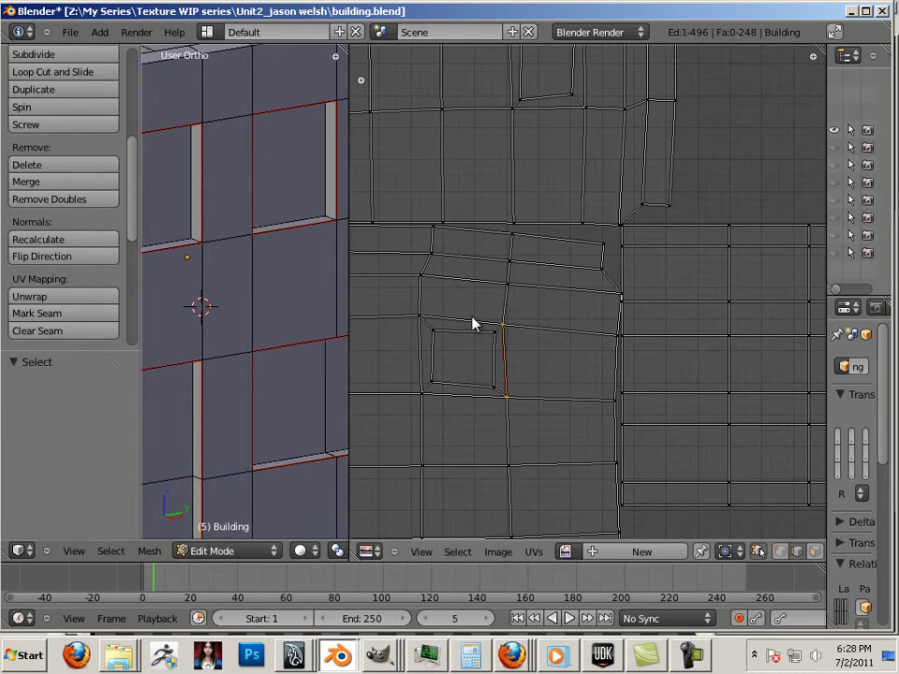
{"action": "left_click", "coordinate": [37, 314]}
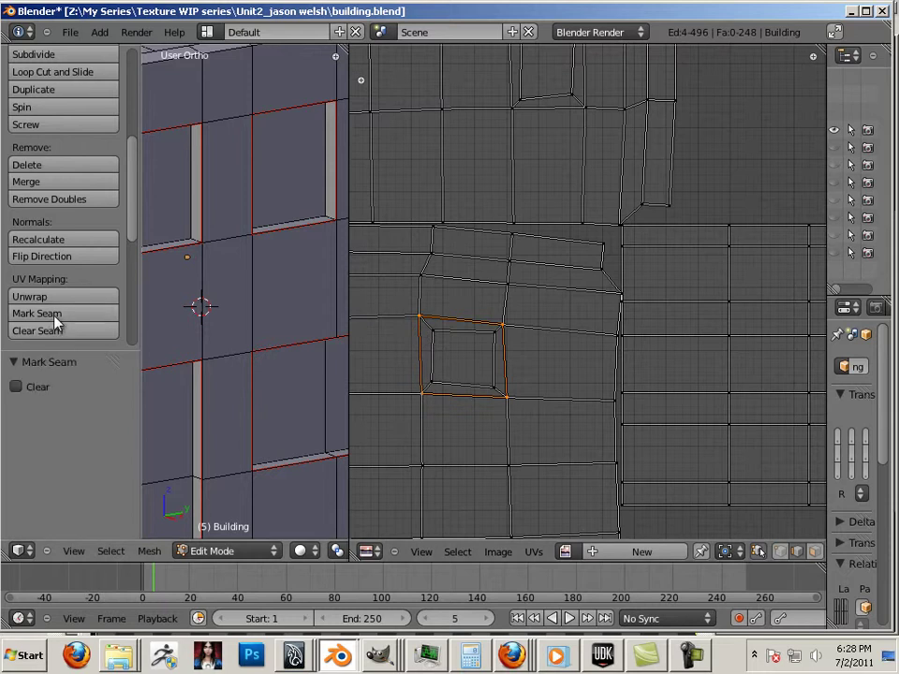
Mark seams on the four edges around the single window of the UV island directly above the previous one
{"action": "middle_click_drag", "start_coordinate": [510, 239], "coordinate": [501, 471]}
{"action": "right_click", "coordinate": [534, 339]}
{"action": "right_click", "coordinate": [567, 321], "text": "shift"}
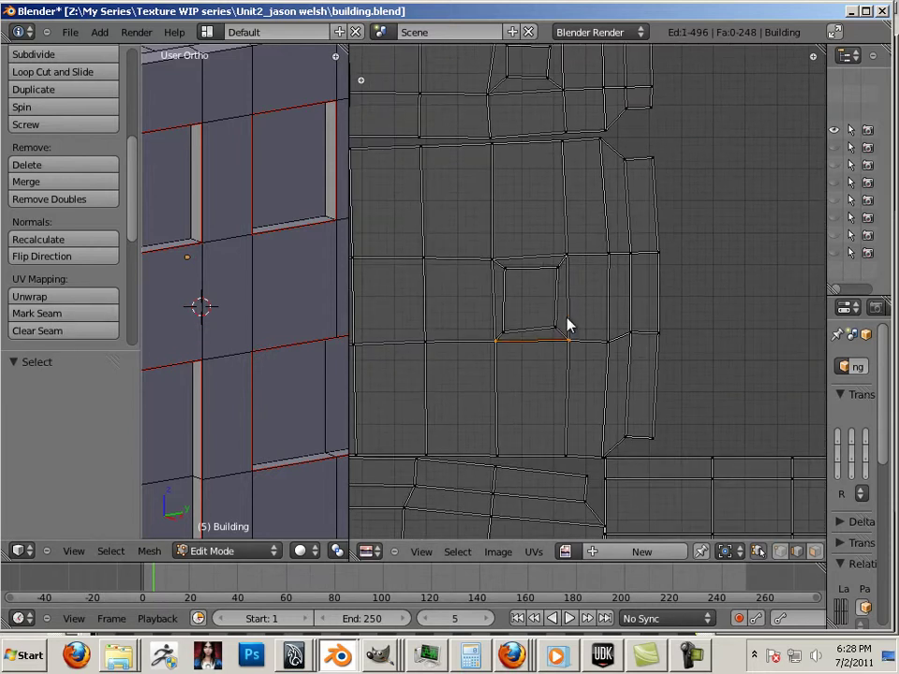
{"action": "right_click", "coordinate": [495, 300], "text": "shift"}
{"action": "right_click", "coordinate": [536, 258], "text": "shift"}
{"action": "left_click", "coordinate": [73, 315]}
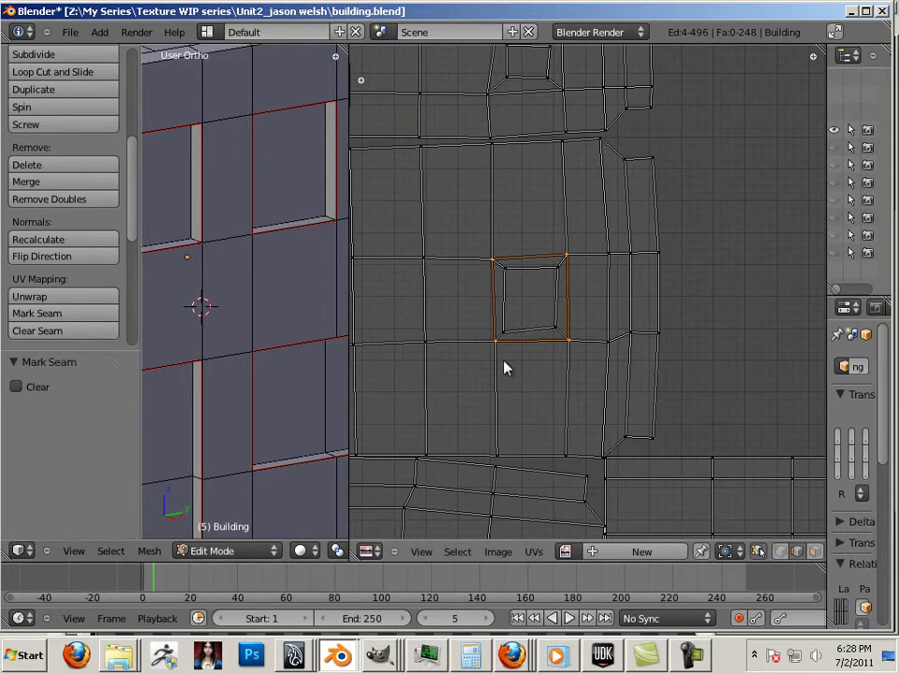
Select the whole building mesh, unwrap it using the marked seams, and deselect everything
{"action": "scroll", "coordinate": [525, 366], "scroll_direction": "down", "scroll_amount": 3}
{"action": "middle_click_drag", "start_coordinate": [614, 329], "coordinate": [624, 390]}
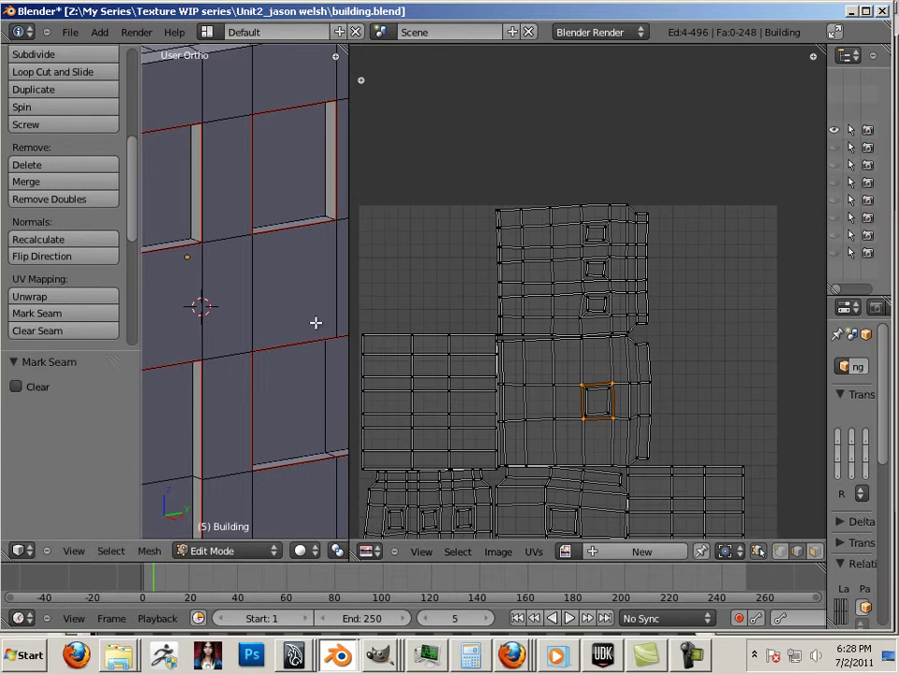
{"action": "scroll", "coordinate": [314, 321], "scroll_direction": "down", "scroll_amount": 3}
{"action": "middle_click_drag", "start_coordinate": [219, 370], "coordinate": [370, 352]}
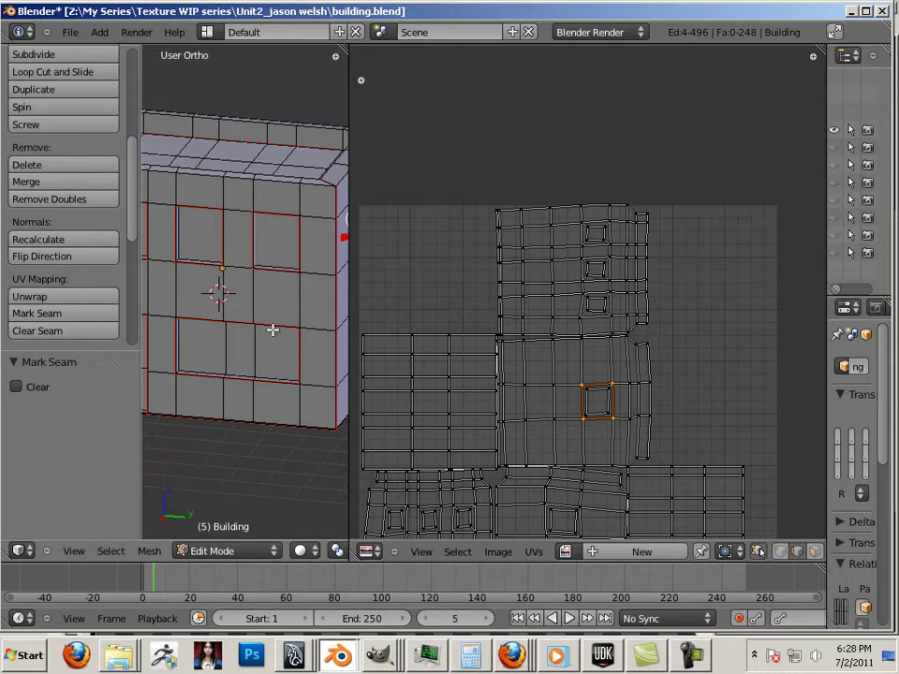
{"action": "key", "text": "a"}
{"action": "key", "text": "a"}
{"action": "key", "text": "u"}
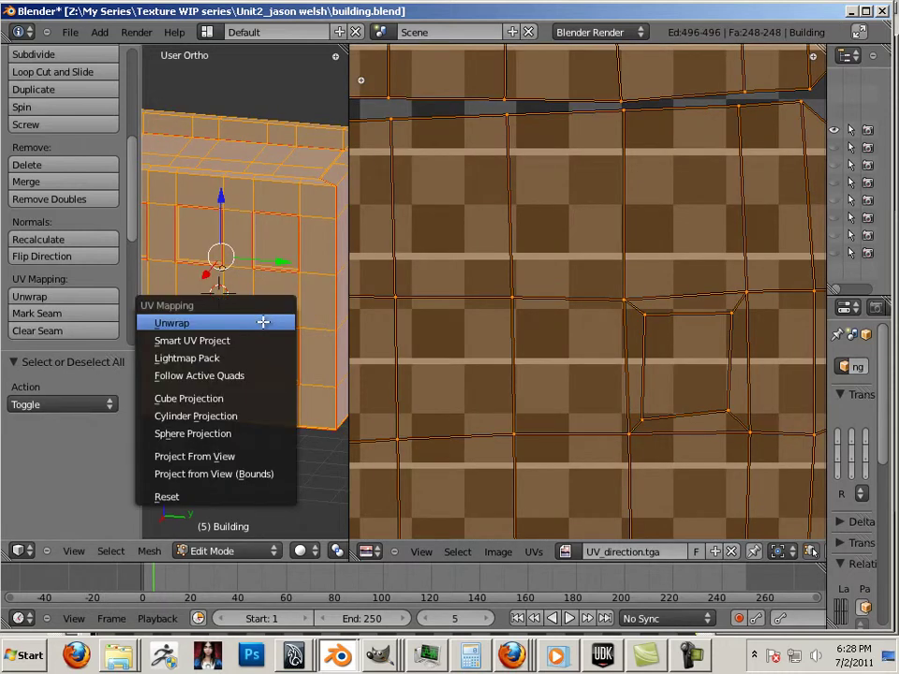
{"action": "left_click", "coordinate": [263, 322]}
{"action": "key", "text": "a"}
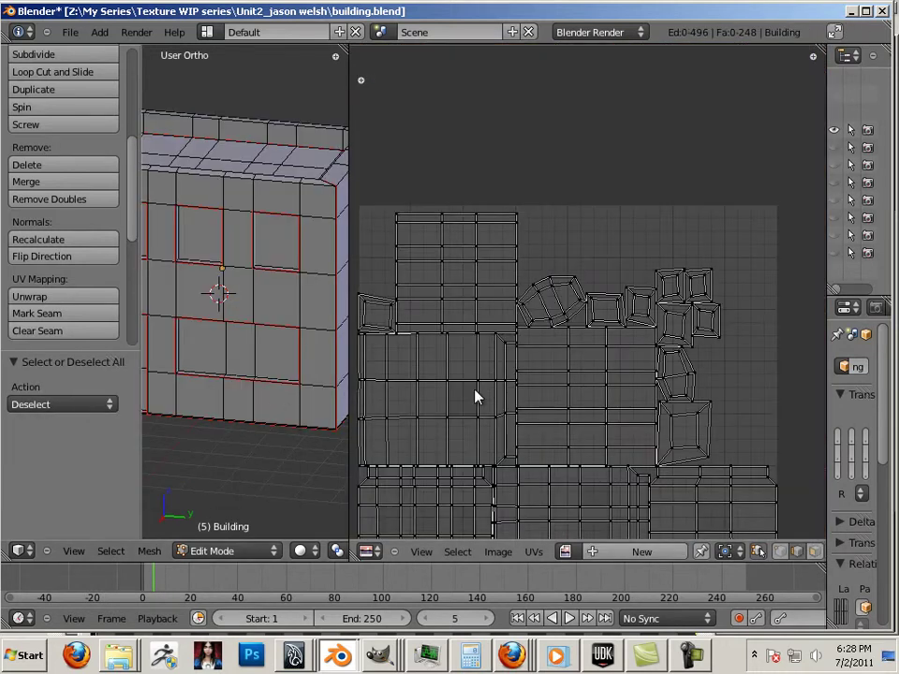
Switch the 3D view to textured shading and examine the checker pattern on the walls and window openings for distortion
{"action": "scroll", "coordinate": [476, 391], "scroll_direction": "down", "scroll_amount": 1}
{"action": "middle_click_drag", "start_coordinate": [559, 416], "coordinate": [596, 270]}
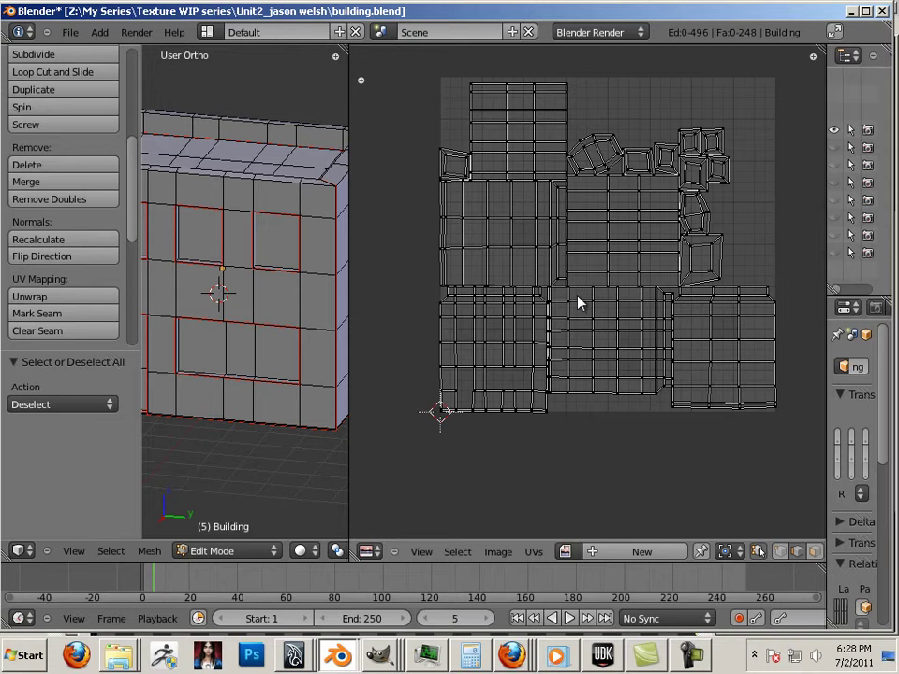
{"action": "scroll", "coordinate": [548, 317], "scroll_direction": "up", "scroll_amount": 2}
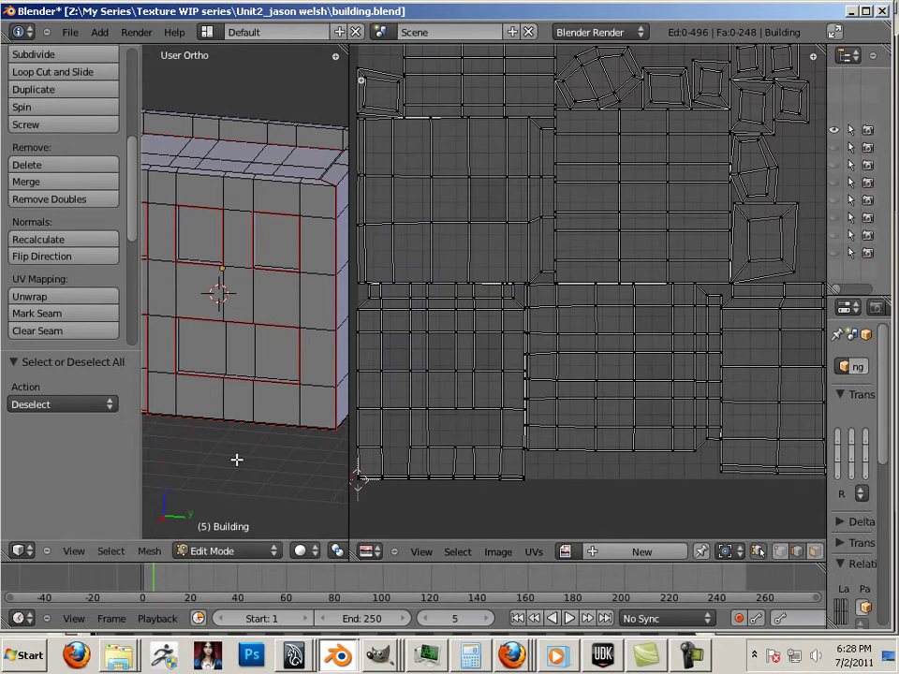
{"action": "left_click", "coordinate": [299, 551]}
{"action": "left_click", "coordinate": [289, 467]}
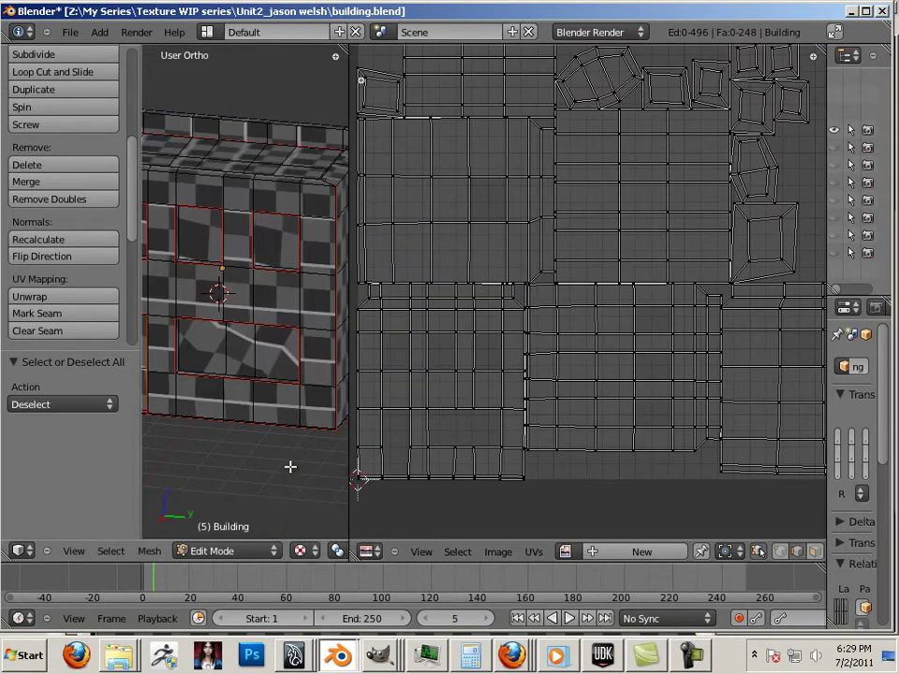
{"action": "middle_click_drag", "start_coordinate": [290, 465], "coordinate": [169, 458]}
{"action": "scroll", "coordinate": [209, 391], "scroll_direction": "up", "scroll_amount": 3}
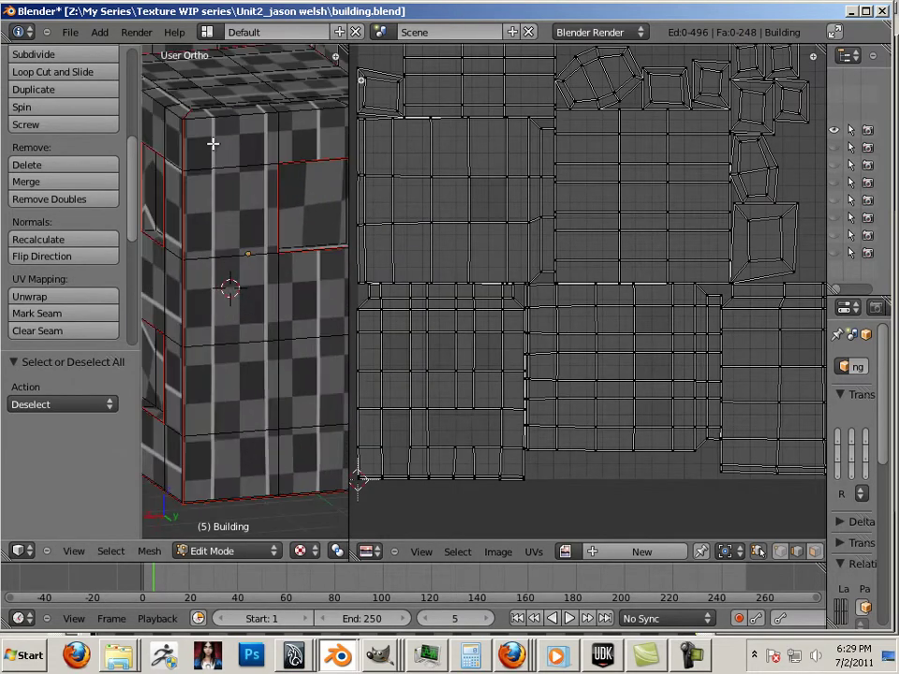
{"action": "middle_click_drag", "start_coordinate": [231, 526], "coordinate": [173, 309]}
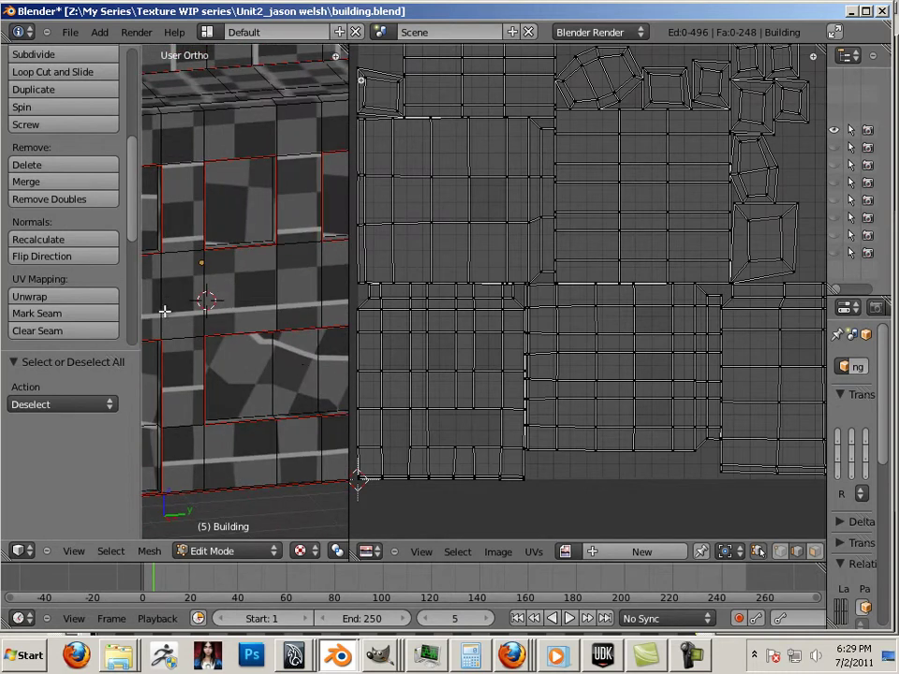
{"action": "middle_click_drag", "start_coordinate": [178, 435], "coordinate": [303, 309]}
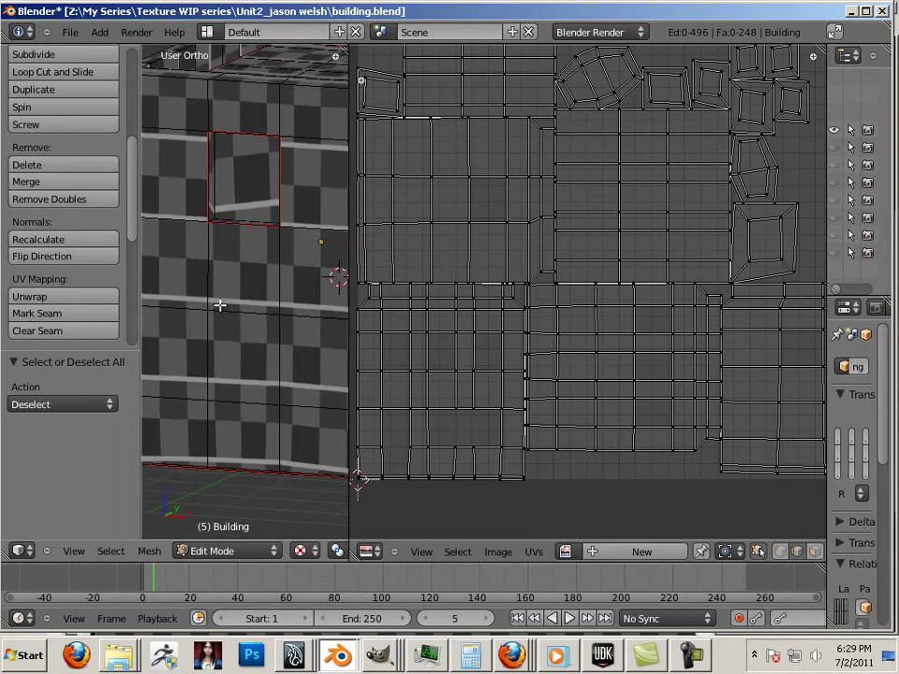
Mark seams on the four diagonal corner edges of the large square window-inset UV island
{"action": "middle_click_drag", "start_coordinate": [229, 307], "coordinate": [245, 380]}
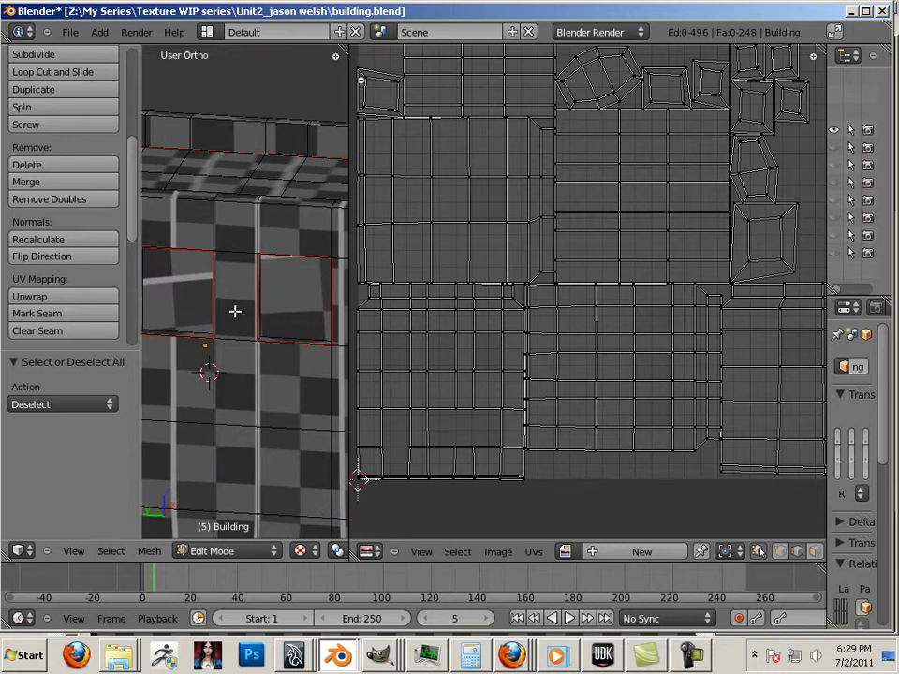
{"action": "scroll", "coordinate": [622, 427], "scroll_direction": "up", "scroll_amount": 5}
{"action": "right_click", "coordinate": [563, 388]}
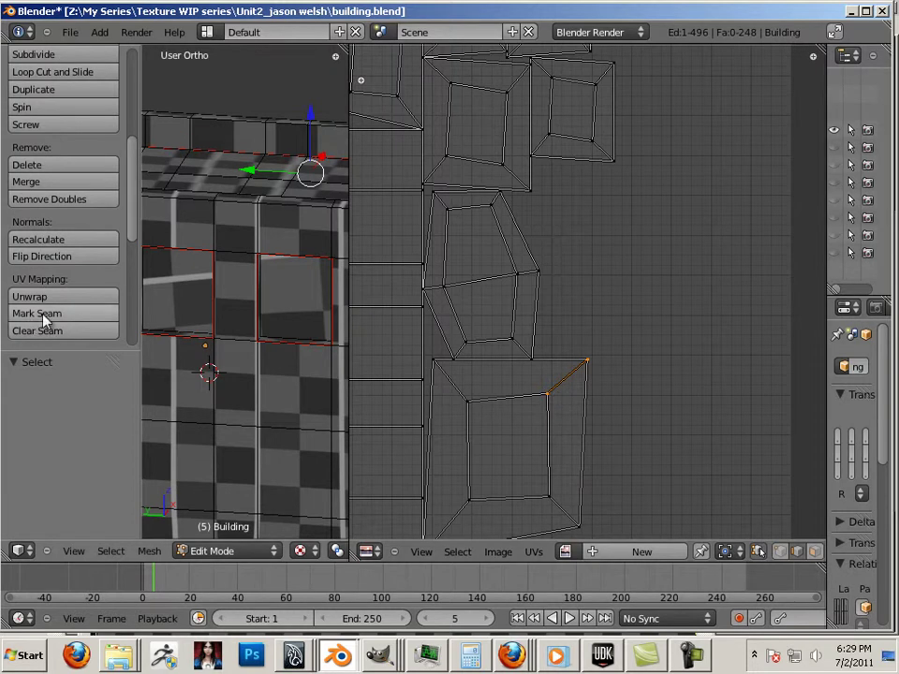
{"action": "left_click", "coordinate": [94, 313]}
{"action": "right_click", "coordinate": [450, 395], "text": "shift"}
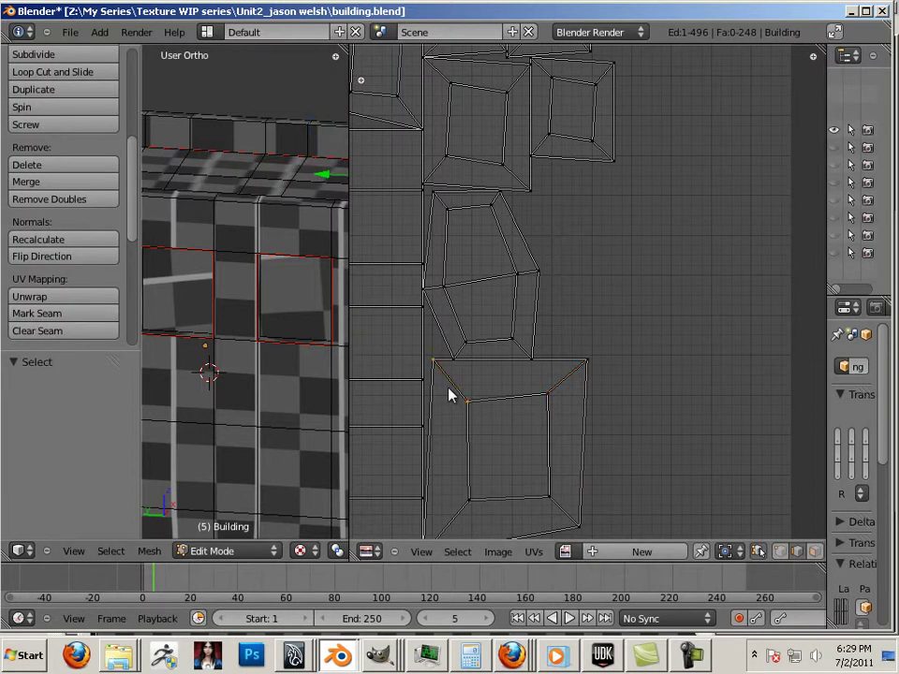
{"action": "left_click", "coordinate": [85, 315]}
{"action": "right_click", "coordinate": [564, 511], "text": "shift"}
{"action": "left_click", "coordinate": [84, 317]}
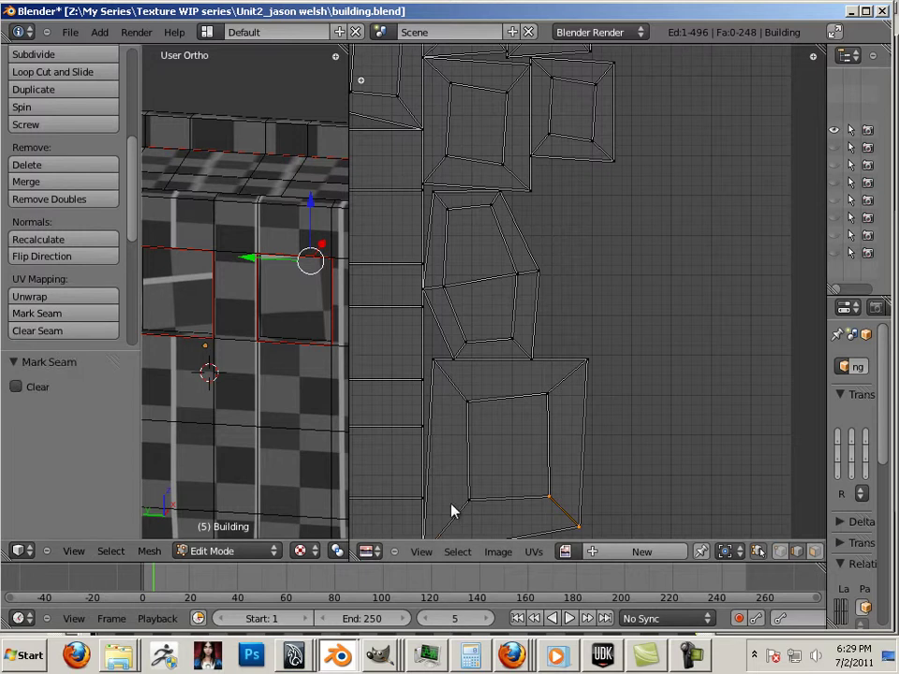
{"action": "right_click", "coordinate": [458, 516]}
{"action": "left_click", "coordinate": [85, 314]}
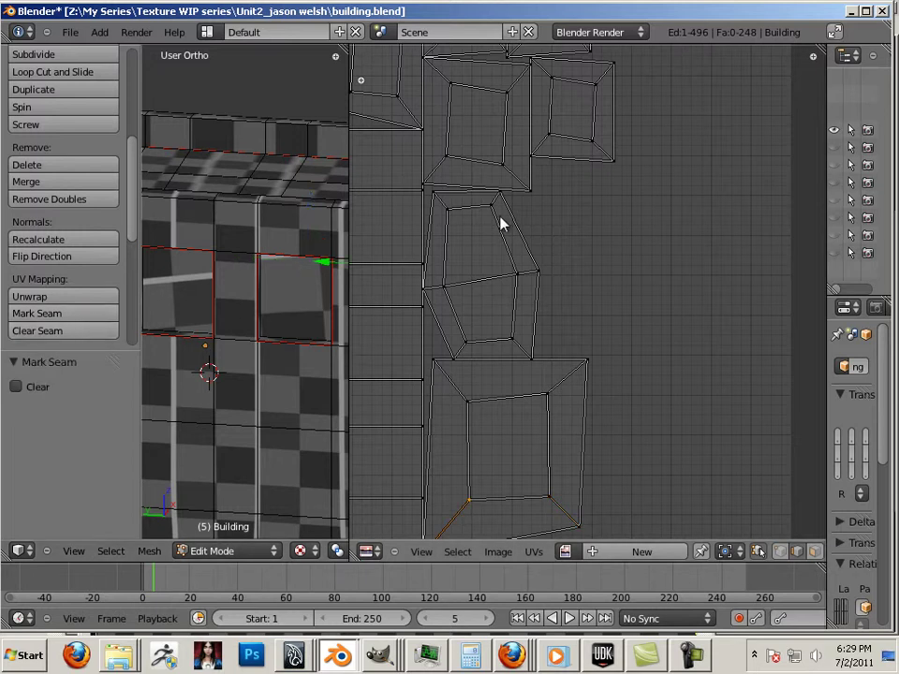
Mark seams on the four outer corner edges of the bent two-section window-inset island directly above the large square one
{"action": "right_click", "coordinate": [490, 207]}
{"action": "left_click", "coordinate": [82, 315]}
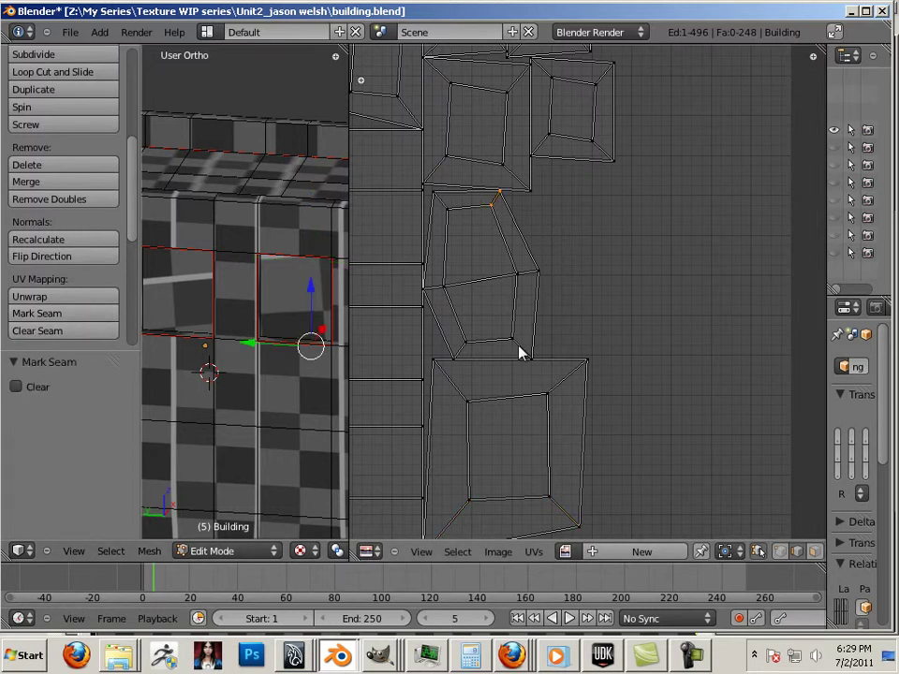
{"action": "right_click", "coordinate": [524, 352]}
{"action": "left_click", "coordinate": [108, 314]}
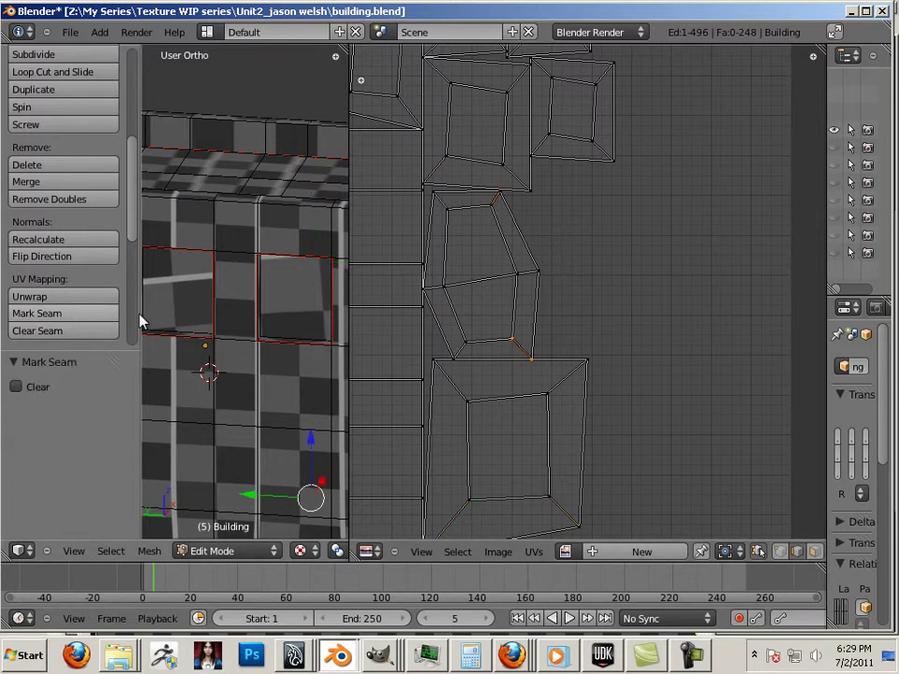
{"action": "right_click", "coordinate": [462, 351]}
{"action": "left_click", "coordinate": [57, 314]}
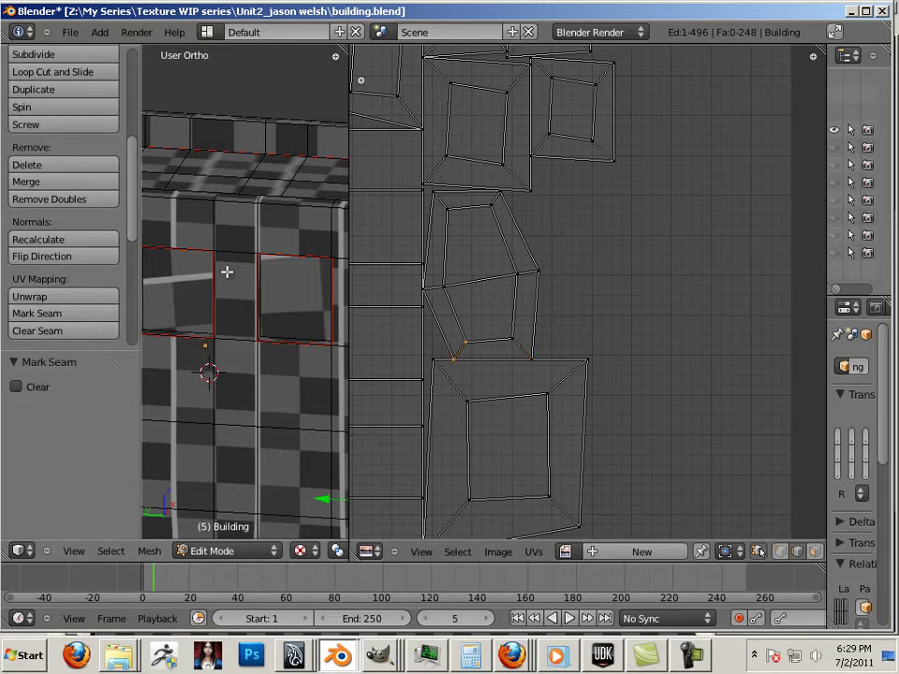
{"action": "right_click", "coordinate": [441, 205]}
{"action": "left_click", "coordinate": [86, 314]}
Mark seams on the four diagonal corner edges of the small window-inset island at the outer end of the middle row
{"action": "middle_click_drag", "start_coordinate": [588, 250], "coordinate": [654, 455]}
{"action": "right_click", "coordinate": [667, 373]}
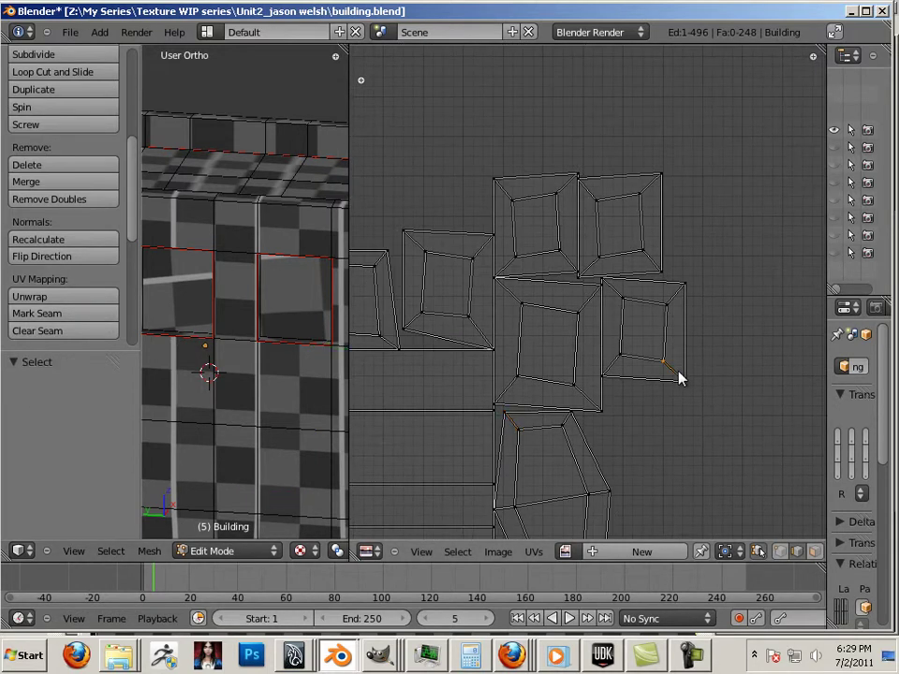
{"action": "left_click", "coordinate": [81, 315]}
{"action": "right_click", "coordinate": [672, 299]}
{"action": "left_click", "coordinate": [80, 314]}
{"action": "right_click", "coordinate": [611, 312]}
{"action": "left_click", "coordinate": [65, 314]}
{"action": "right_click", "coordinate": [612, 370]}
{"action": "left_click", "coordinate": [82, 315]}
Mark a seam on the lower-left diagonal corner edge of the larger window-inset island adjoining the small outer one
{"action": "right_click", "coordinate": [586, 306]}
{"action": "right_click", "coordinate": [585, 399], "text": "shift"}
{"action": "scroll", "coordinate": [561, 403], "scroll_direction": "down", "scroll_amount": 6}
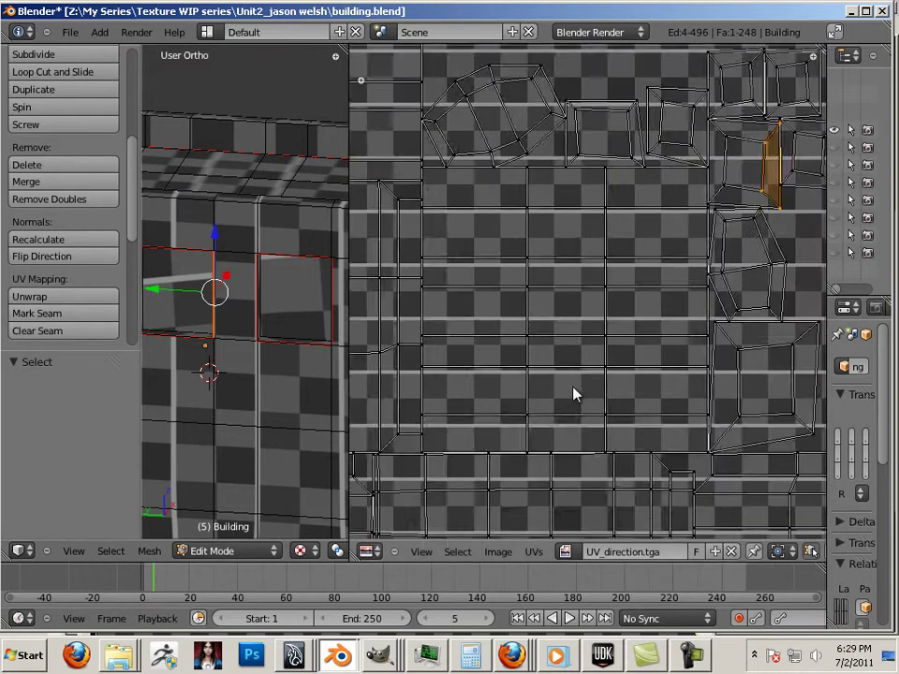
{"action": "scroll", "coordinate": [564, 367], "scroll_direction": "up", "scroll_amount": 4}
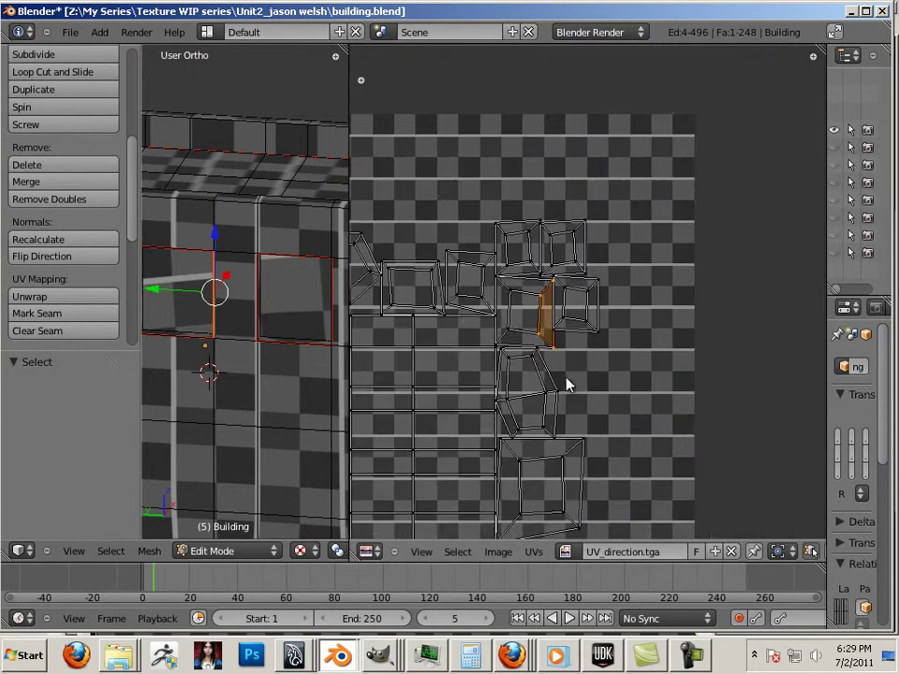
{"action": "right_click", "coordinate": [510, 388]}
{"action": "scroll", "coordinate": [230, 329], "scroll_direction": "down", "scroll_amount": 1}
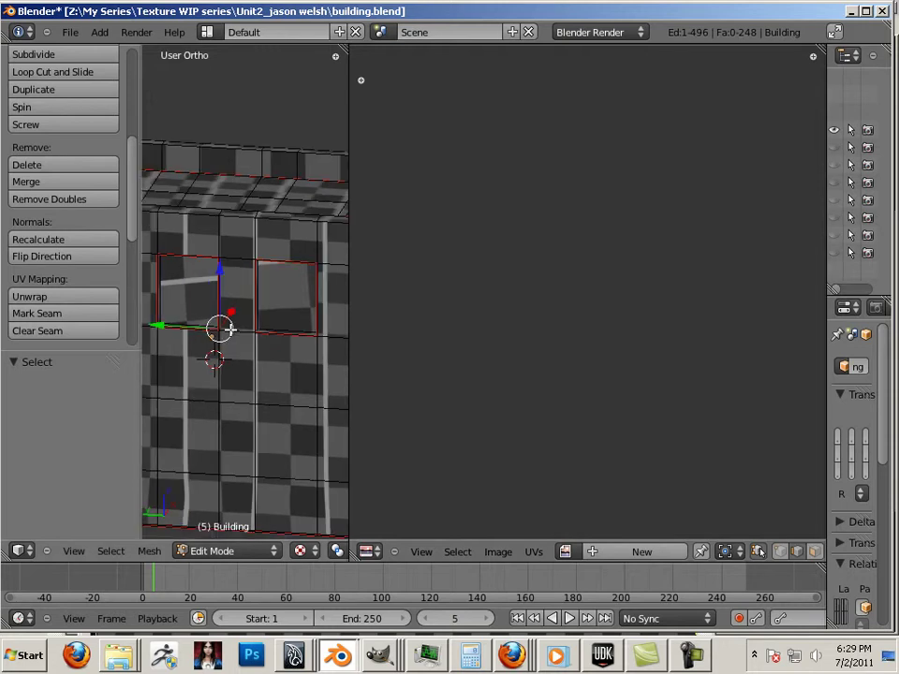
{"action": "scroll", "coordinate": [594, 370], "scroll_direction": "down", "scroll_amount": 7}
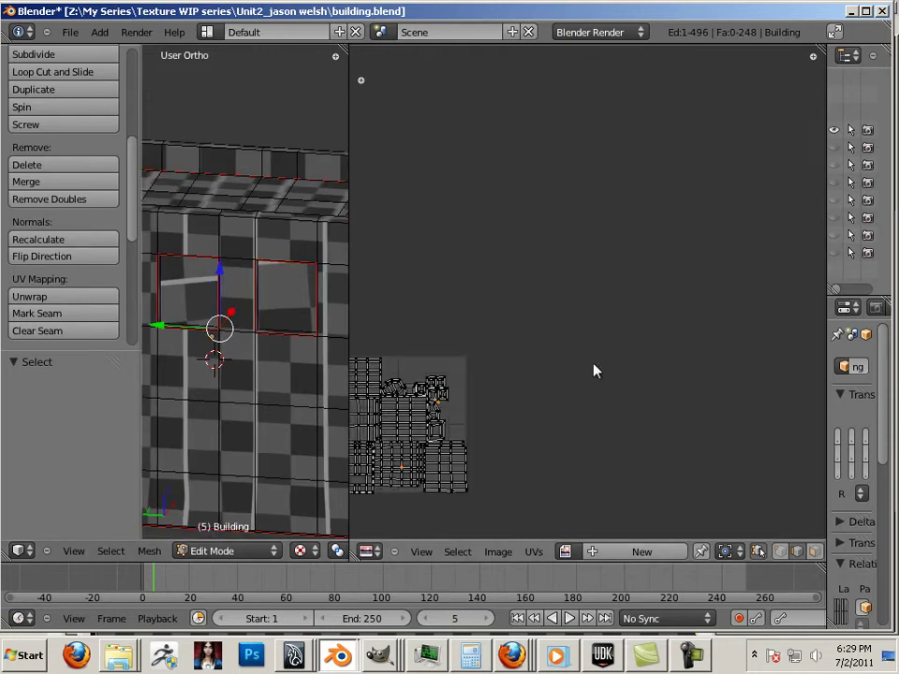
{"action": "middle_click_drag", "start_coordinate": [527, 360], "coordinate": [635, 394]}
{"action": "scroll", "coordinate": [656, 276], "scroll_direction": "up", "scroll_amount": 4}
{"action": "scroll", "coordinate": [496, 381], "scroll_direction": "up", "scroll_amount": 8}
{"action": "right_click", "coordinate": [554, 335]}
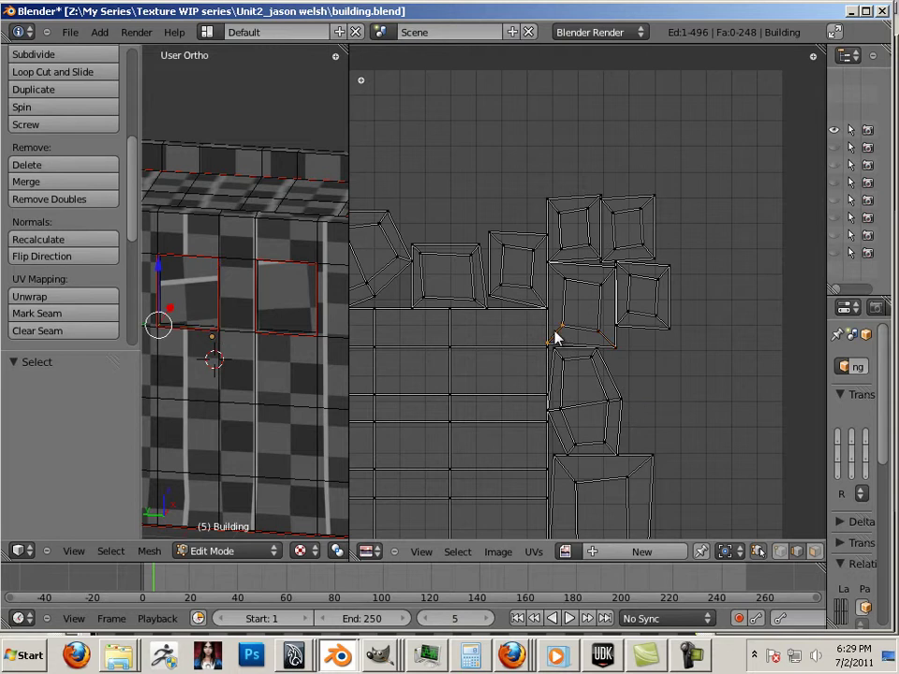
{"action": "left_click", "coordinate": [53, 315]}
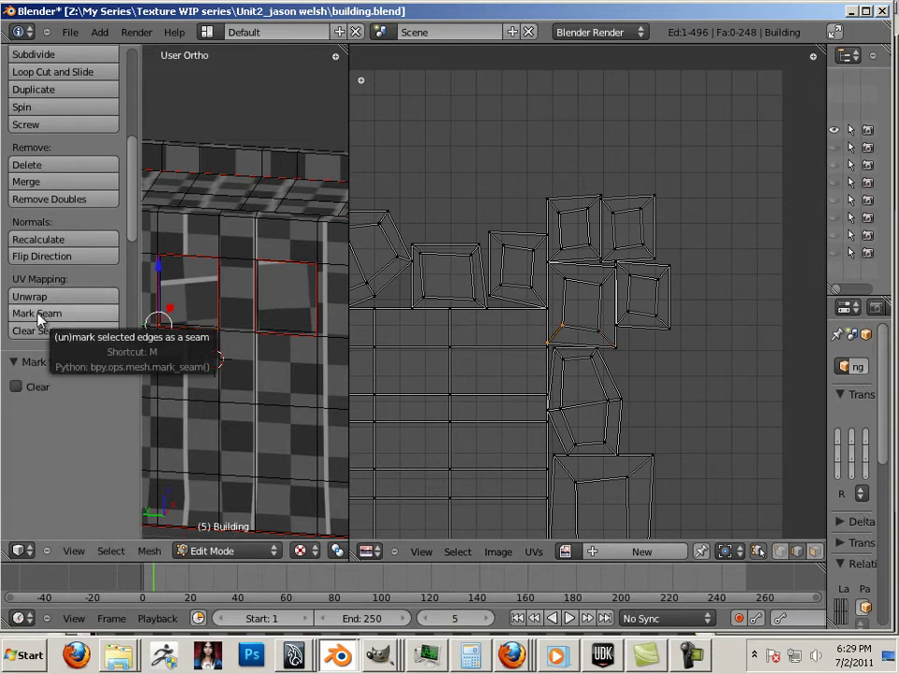
Assign M as the shortcut for Mark Seam and mark the upper-left corner edge of the same window-inset island
{"action": "right_click", "coordinate": [40, 319]}
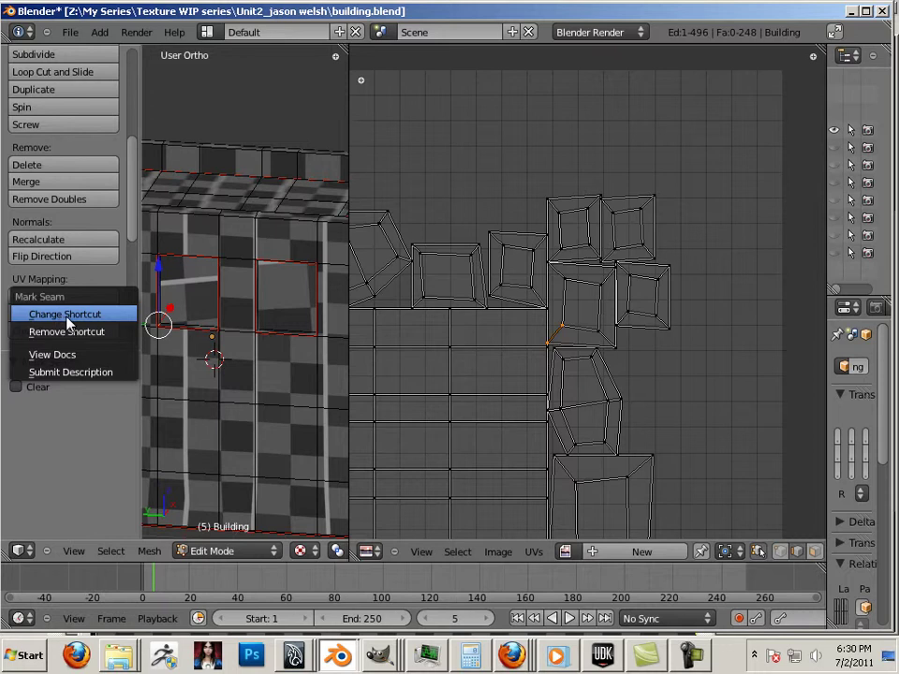
{"action": "left_click", "coordinate": [66, 314]}
{"action": "key", "text": "m"}
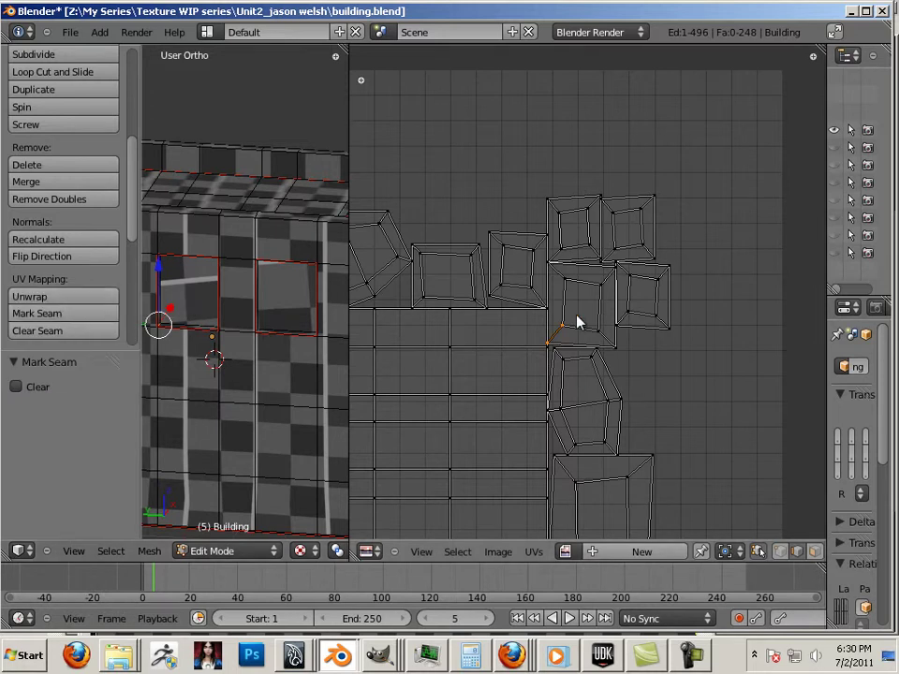
{"action": "right_click", "coordinate": [561, 275]}
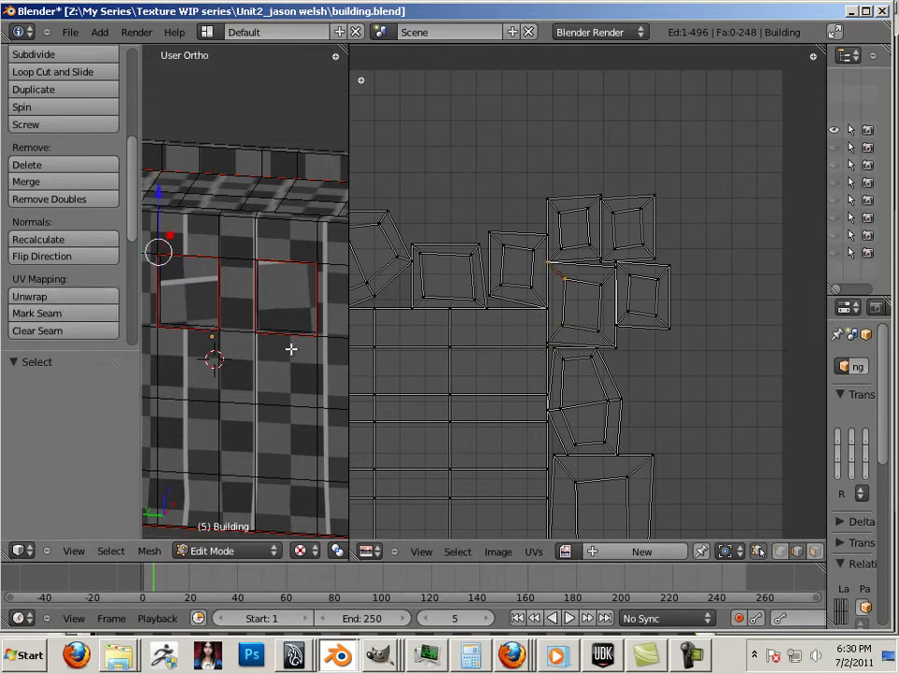
{"action": "key", "text": "m"}
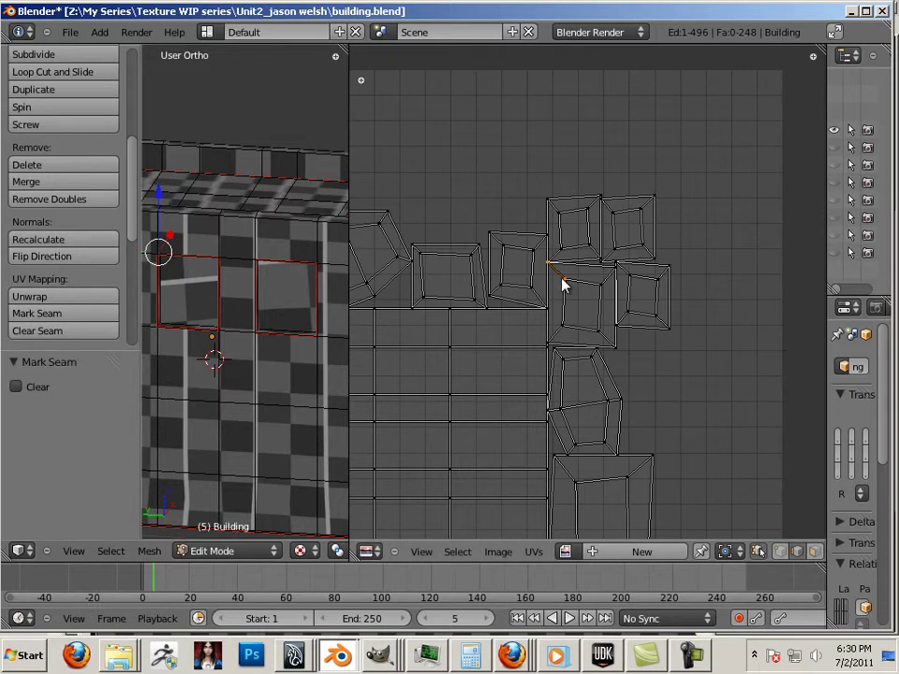
Mark seams on the four diagonal corner edges of the left window-inset island in the topmost pair
{"action": "right_click", "coordinate": [594, 252]}
{"action": "key", "text": "ctrl+e"}
{"action": "left_click", "coordinate": [286, 361]}
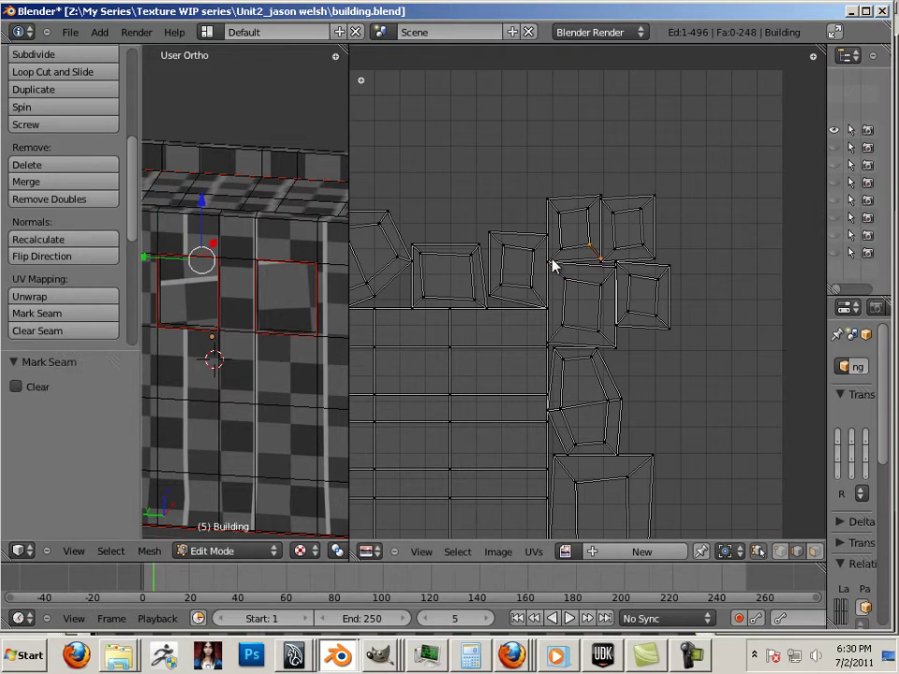
{"action": "right_click", "coordinate": [554, 257]}
{"action": "key", "text": "m"}
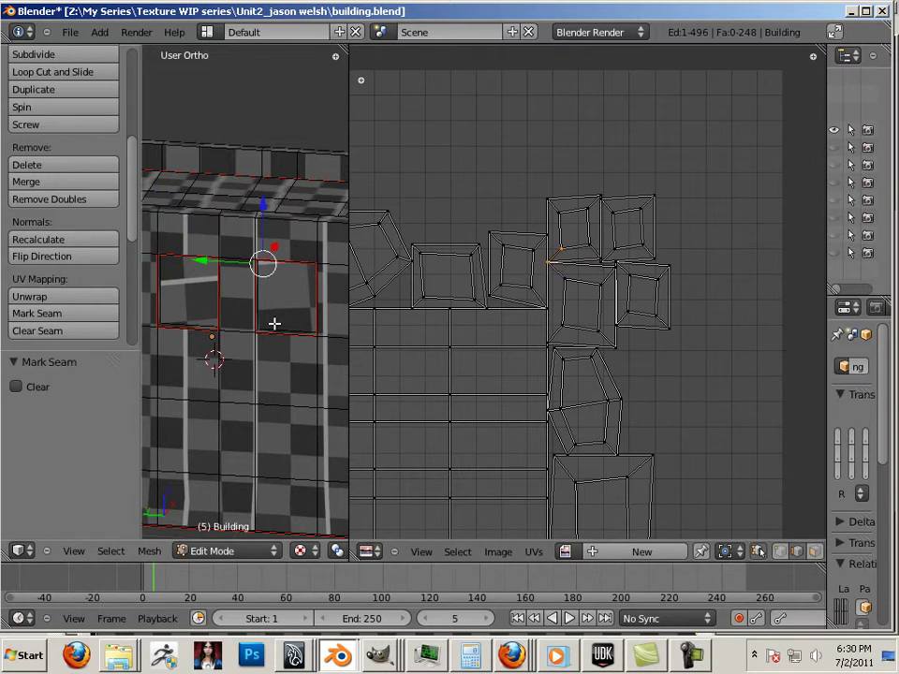
{"action": "right_click", "coordinate": [556, 214]}
{"action": "right_click", "coordinate": [591, 210]}
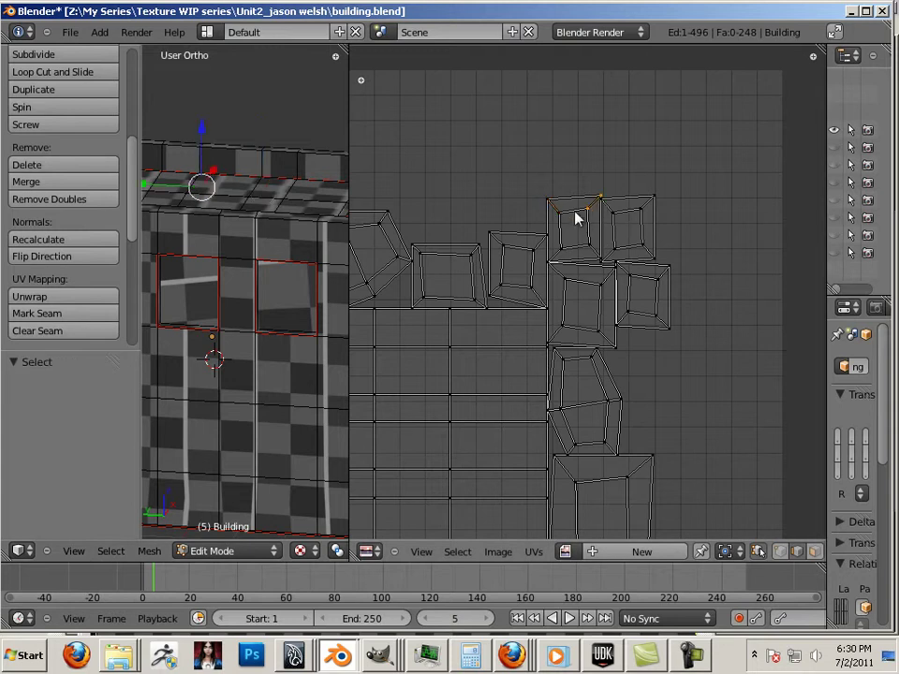
{"action": "key", "text": "m"}
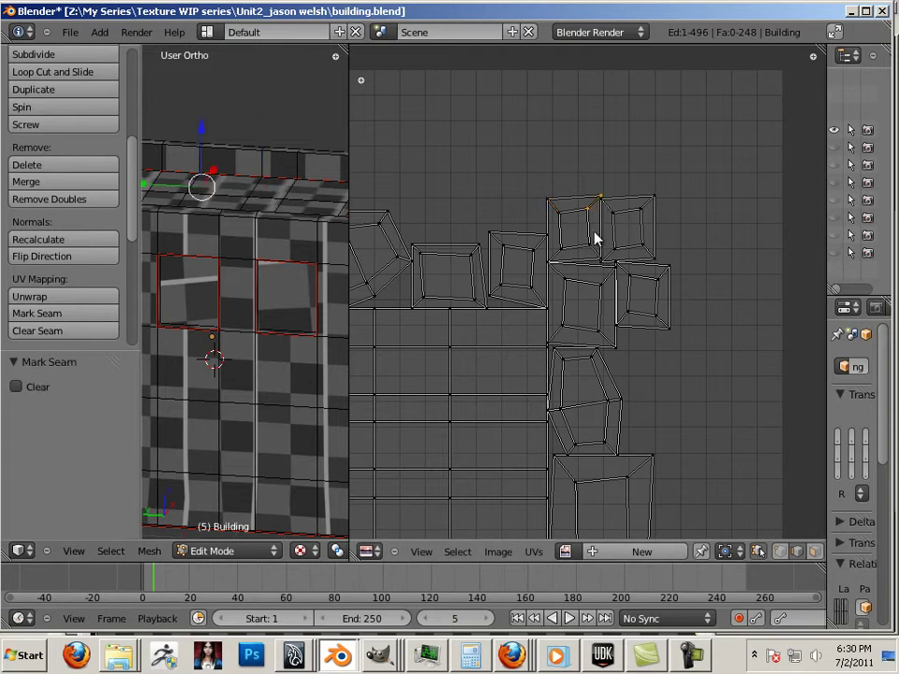
Mark seams on the four diagonal corner edges of the right window-inset island in the topmost pair
{"action": "right_click", "coordinate": [609, 211]}
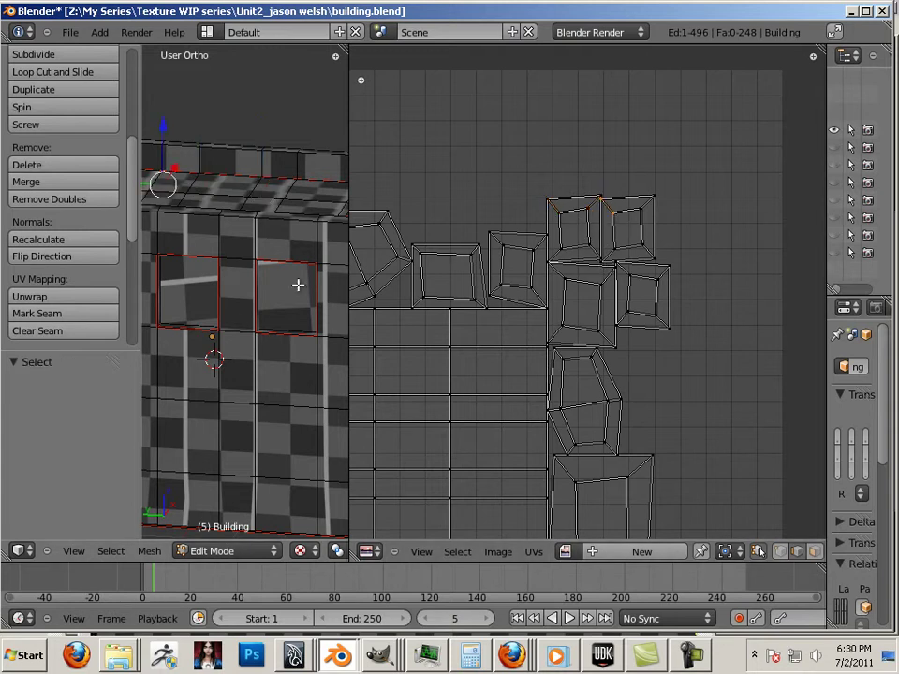
{"action": "right_click", "coordinate": [607, 262]}
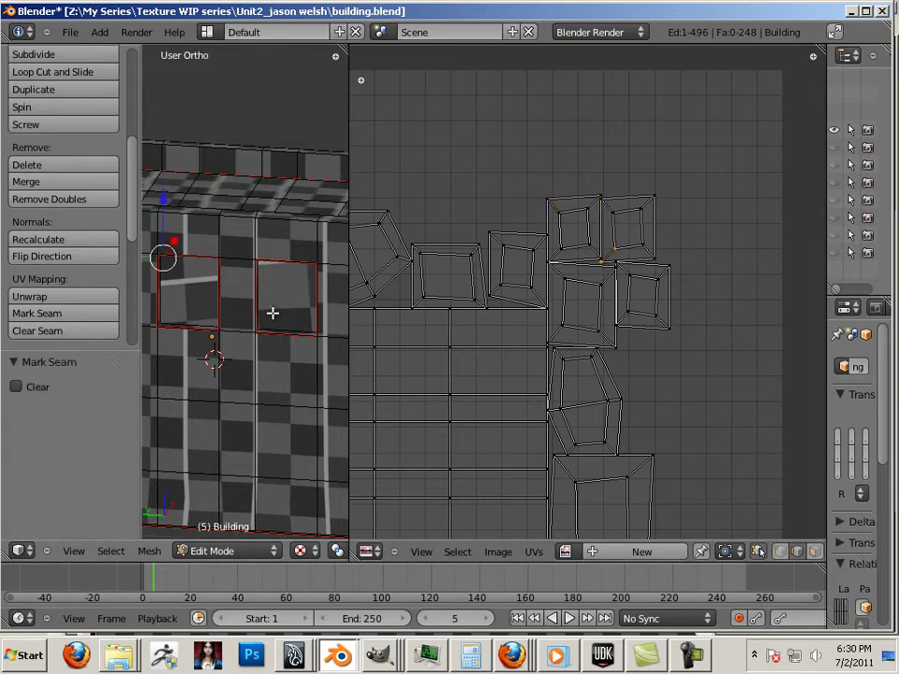
{"action": "right_click", "coordinate": [646, 249]}
{"action": "key", "text": "ctrl+e"}
{"action": "right_click", "coordinate": [650, 205]}
{"action": "key", "text": "ctrl+e"}
{"action": "left_click", "coordinate": [230, 318]}
Mark seams on the four diagonal corner edges of the tall window-inset island to the left of the stacked islands
{"action": "right_click", "coordinate": [541, 244]}
{"action": "key", "text": "ctrl+e"}
{"action": "left_click", "coordinate": [299, 307]}
{"action": "right_click", "coordinate": [496, 239]}
{"action": "key", "text": "ctrl+e"}
{"action": "left_click", "coordinate": [298, 311]}
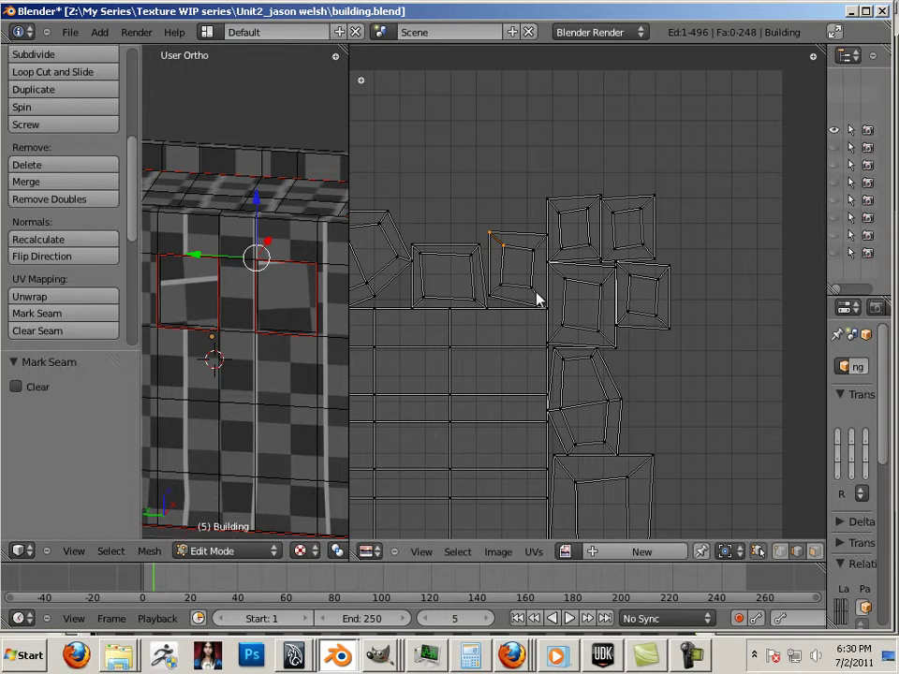
{"action": "right_click", "coordinate": [537, 293]}
{"action": "key", "text": "ctrl+e"}
{"action": "left_click", "coordinate": [230, 325]}
{"action": "right_click", "coordinate": [495, 294]}
{"action": "key", "text": "ctrl+e"}
{"action": "left_click", "coordinate": [422, 319]}
Mark seams on the four diagonal corner edges of the wide rectangular inset island beside the rounded one
{"action": "right_click", "coordinate": [478, 309]}
{"action": "key", "text": "ctrl+e"}
{"action": "left_click", "coordinate": [245, 296]}
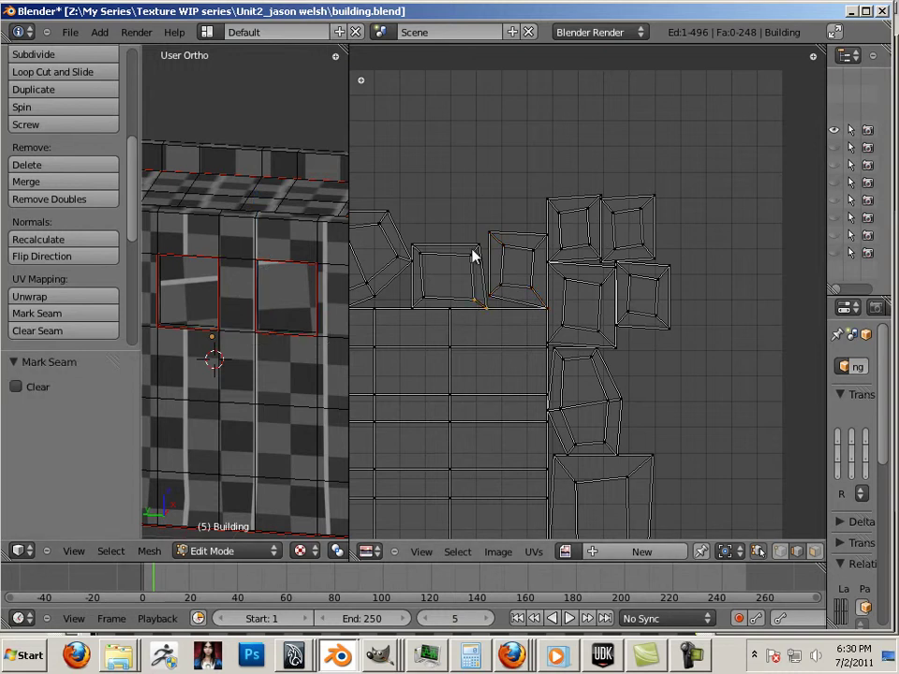
{"action": "right_click", "coordinate": [475, 249]}
{"action": "right_click", "coordinate": [415, 251]}
{"action": "key", "text": "ctrl+e"}
{"action": "left_click", "coordinate": [175, 354]}
{"action": "right_click", "coordinate": [420, 300]}
{"action": "key", "text": "ctrl+e"}
{"action": "left_click", "coordinate": [255, 353]}
Mark seams on the four outer corner edges of the rounded multi-section inset island
{"action": "middle_click_drag", "start_coordinate": [433, 343], "coordinate": [631, 320]}
{"action": "right_click", "coordinate": [619, 305]}
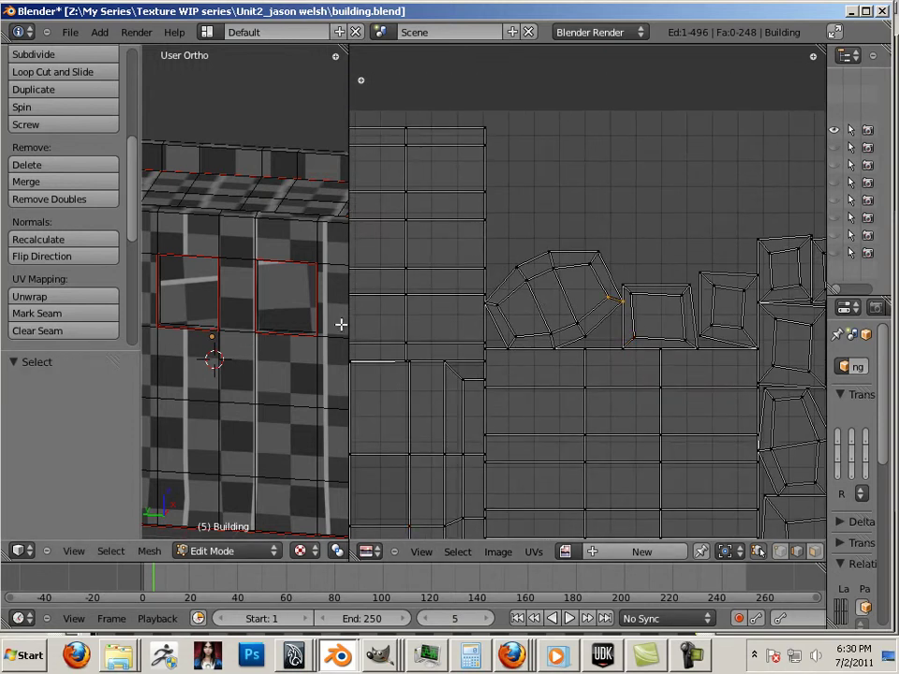
{"action": "key", "text": "ctrl+e"}
{"action": "left_click", "coordinate": [214, 359]}
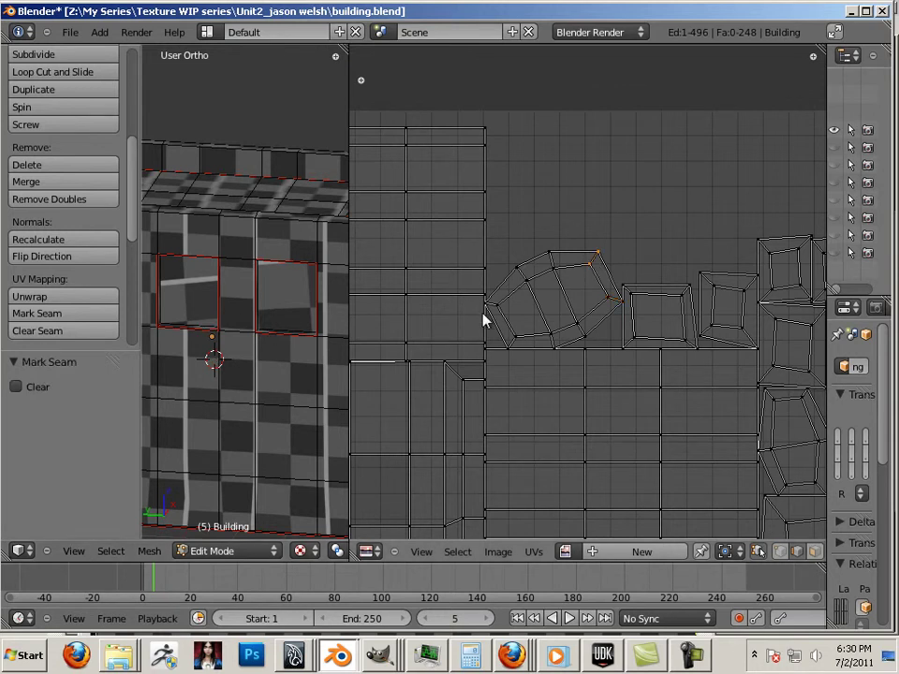
{"action": "right_click", "coordinate": [488, 305], "text": "shift"}
{"action": "key", "text": "ctrl+e"}
{"action": "left_click", "coordinate": [263, 350]}
{"action": "right_click", "coordinate": [513, 341]}
{"action": "key", "text": "ctrl+e"}
{"action": "left_click", "coordinate": [281, 371]}
Select the whole building mesh and unwrap it again using the new window-inset seams
{"action": "key", "text": "a"}
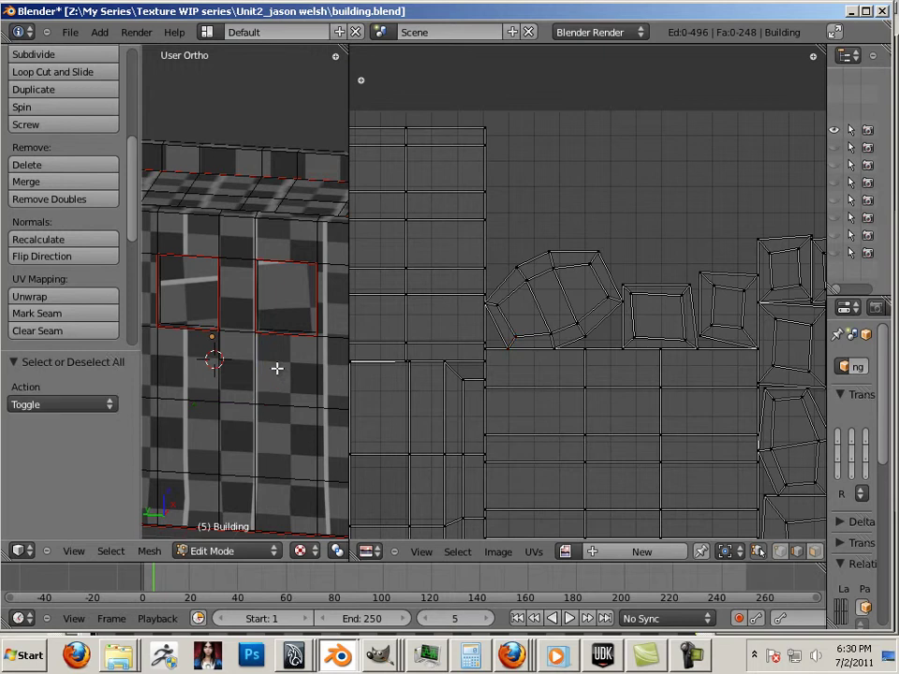
{"action": "key", "text": "u"}
{"action": "left_click", "coordinate": [267, 365]}
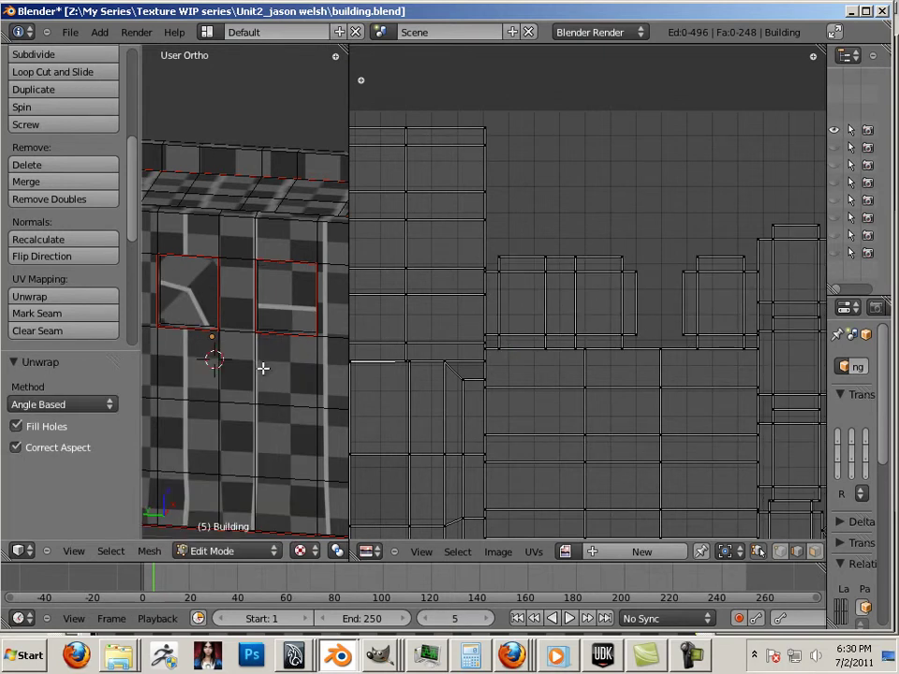
{"action": "key", "text": "a"}
{"action": "key", "text": "a"}
{"action": "key", "text": "a"}
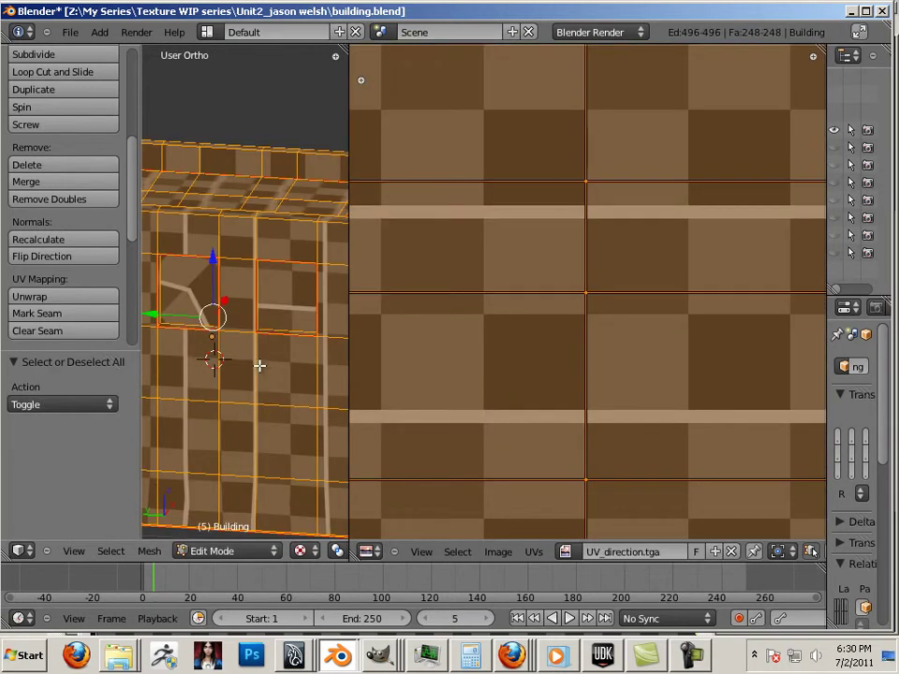
{"action": "key", "text": "u"}
{"action": "left_click", "coordinate": [258, 368]}
Mark a seam on the outermost corner edge of the distorted five-sided window-inset island, and select its upper corner edge
{"action": "scroll", "coordinate": [406, 393], "scroll_direction": "down", "scroll_amount": 6}
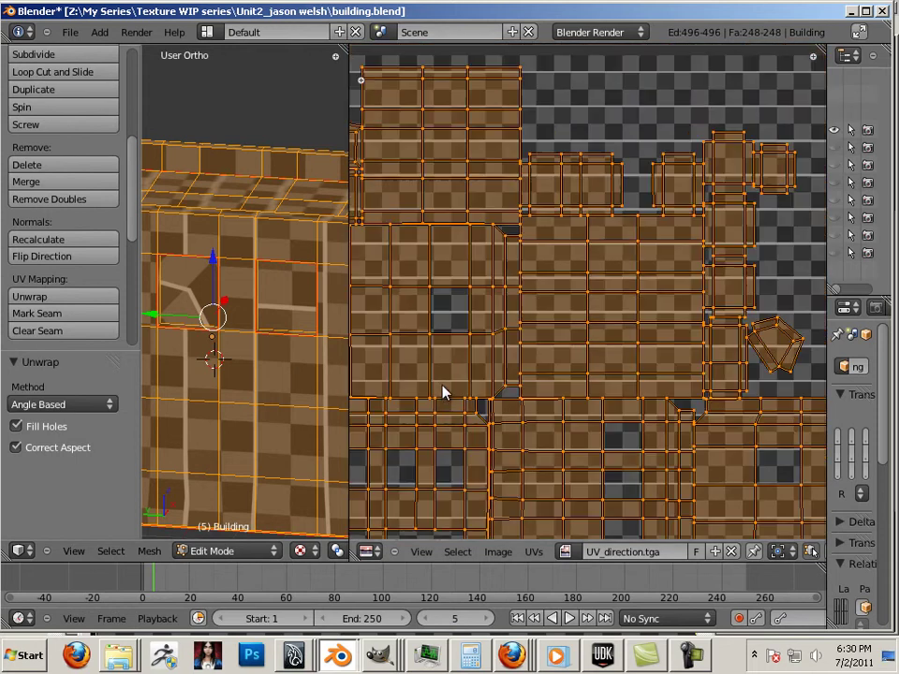
{"action": "middle_click_drag", "start_coordinate": [665, 389], "coordinate": [495, 347]}
{"action": "scroll", "coordinate": [521, 353], "scroll_direction": "up", "scroll_amount": 7}
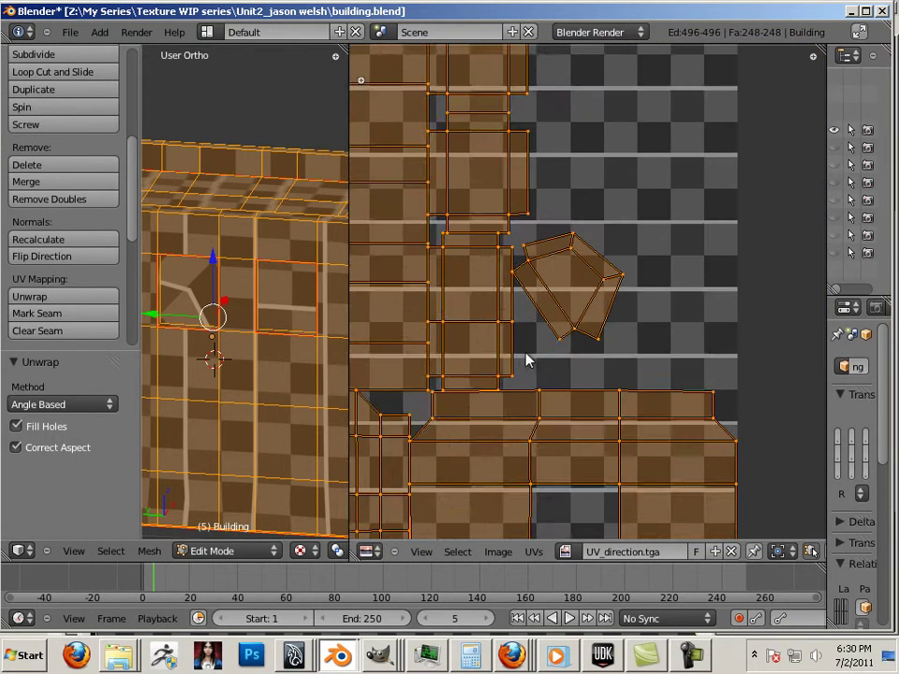
{"action": "right_click", "coordinate": [644, 258]}
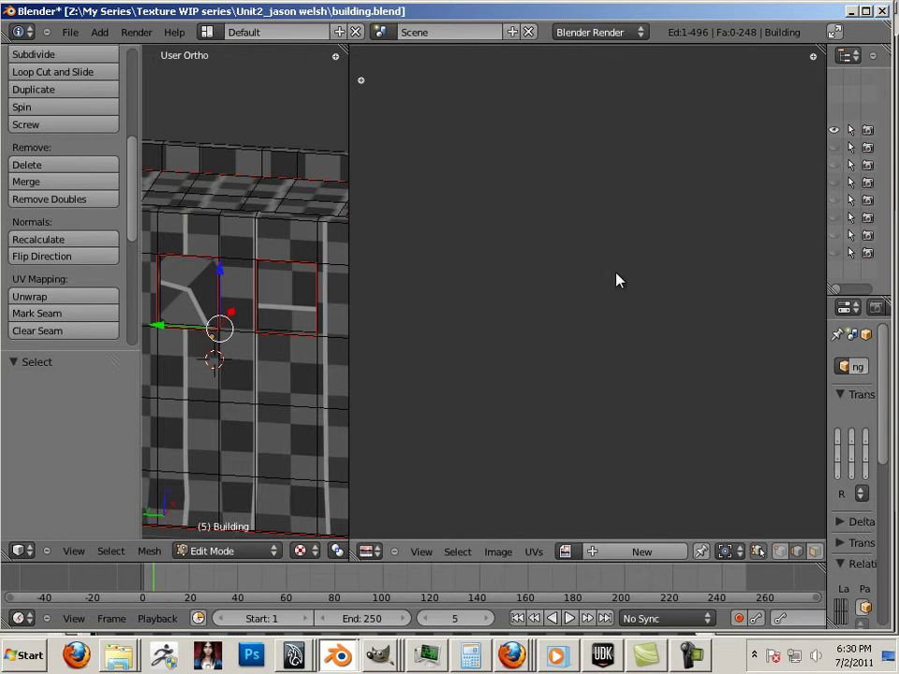
{"action": "right_click", "coordinate": [271, 311]}
{"action": "scroll", "coordinate": [593, 241], "scroll_direction": "down", "scroll_amount": 7}
{"action": "middle_click_drag", "start_coordinate": [505, 254], "coordinate": [629, 224]}
{"action": "scroll", "coordinate": [589, 264], "scroll_direction": "up", "scroll_amount": 9}
{"action": "middle_click_drag", "start_coordinate": [619, 179], "coordinate": [617, 502]}
{"action": "right_click", "coordinate": [649, 301]}
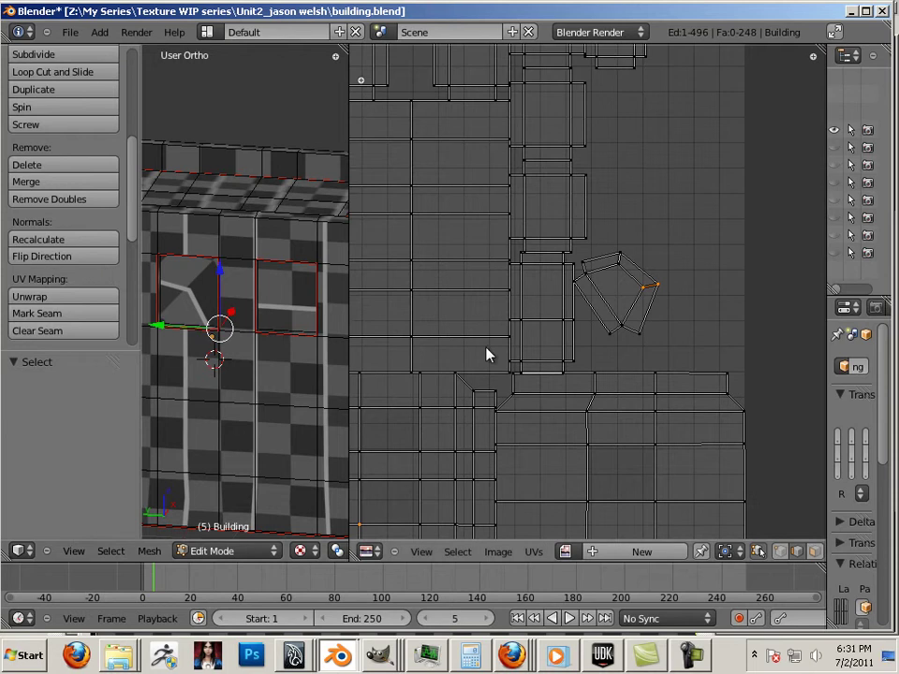
{"action": "left_click", "coordinate": [37, 313]}
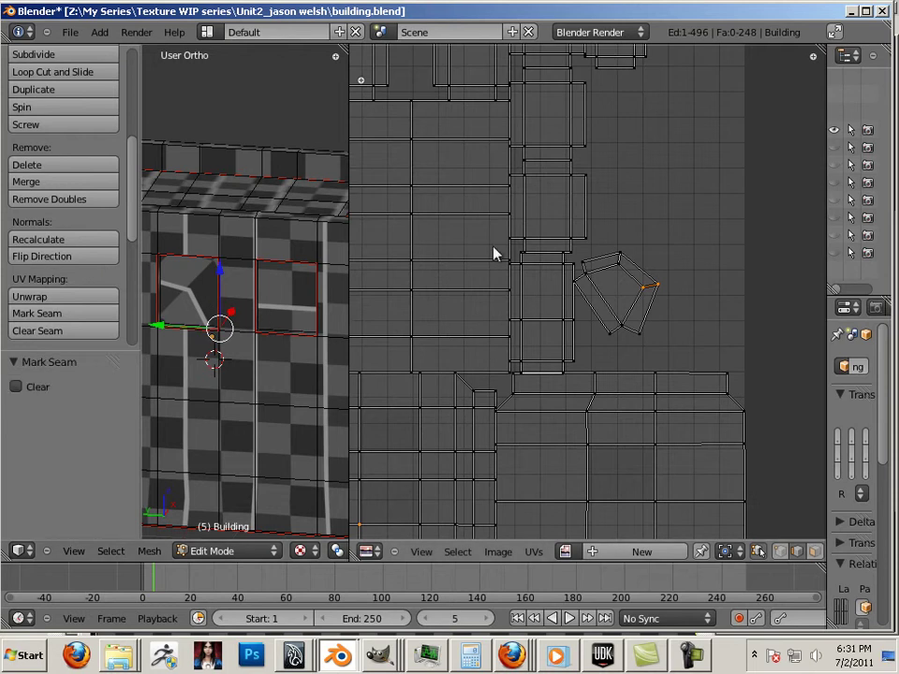
{"action": "right_click", "coordinate": [619, 259]}
{"action": "scroll", "coordinate": [437, 294], "scroll_direction": "down", "scroll_amount": 1}
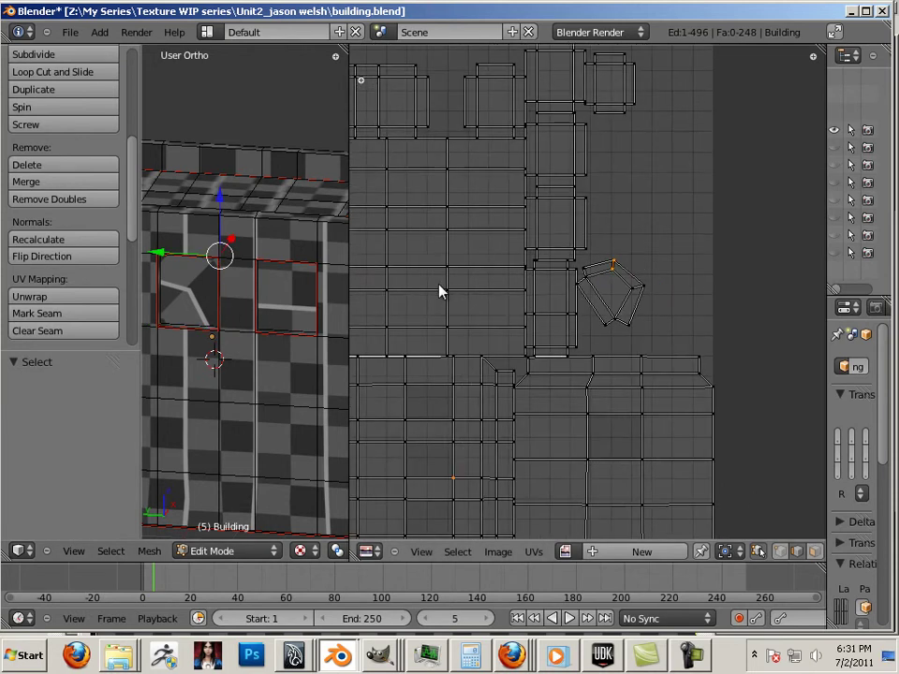
Mark seams on the four diagonal corner edges of the skewed four-sided inset island at the outer edge of the UV layout
{"action": "middle_click_drag", "start_coordinate": [503, 373], "coordinate": [805, 652]}
{"action": "middle_click_drag", "start_coordinate": [548, 427], "coordinate": [762, 453]}
{"action": "scroll", "coordinate": [648, 427], "scroll_direction": "up", "scroll_amount": 4}
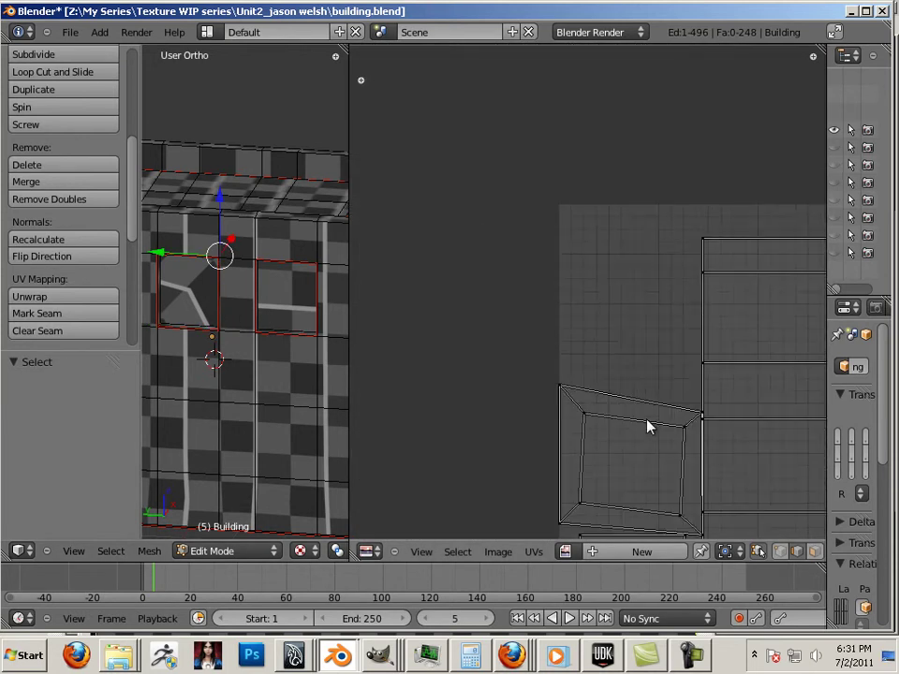
{"action": "right_click", "coordinate": [690, 418]}
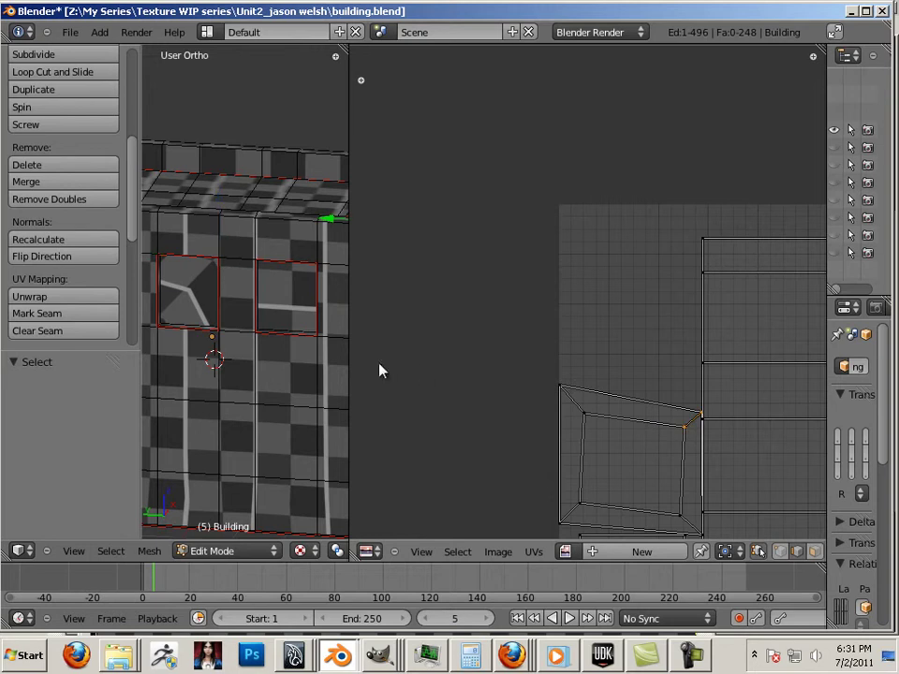
{"action": "key", "text": "ctrl+e"}
{"action": "left_click", "coordinate": [279, 362]}
{"action": "right_click", "coordinate": [575, 416]}
{"action": "key", "text": "ctrl+e"}
{"action": "left_click", "coordinate": [264, 380]}
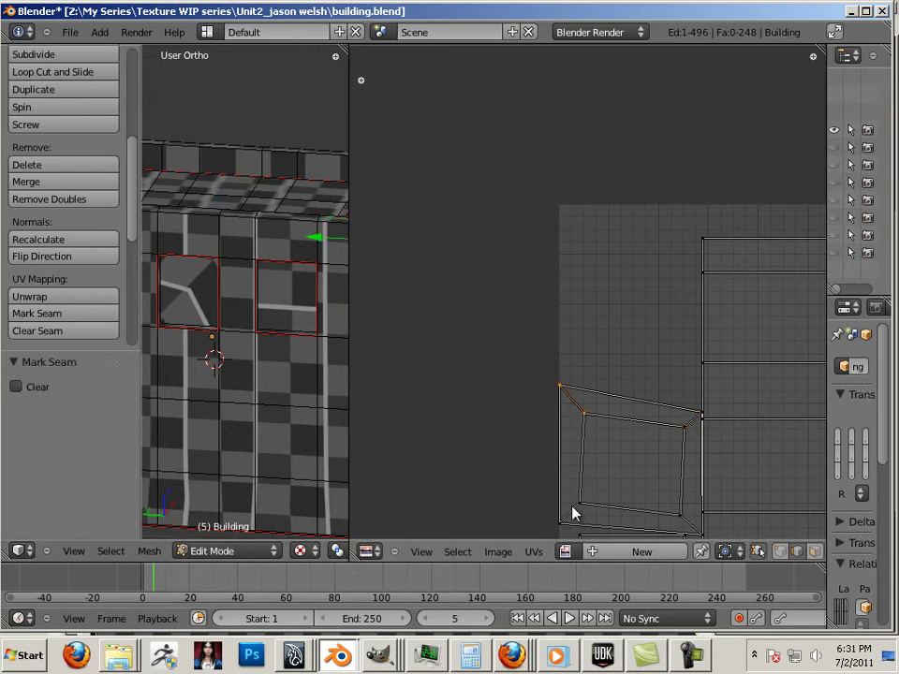
{"action": "right_click", "coordinate": [572, 510]}
{"action": "key", "text": "ctrl+e"}
{"action": "left_click", "coordinate": [180, 443]}
{"action": "right_click", "coordinate": [694, 526]}
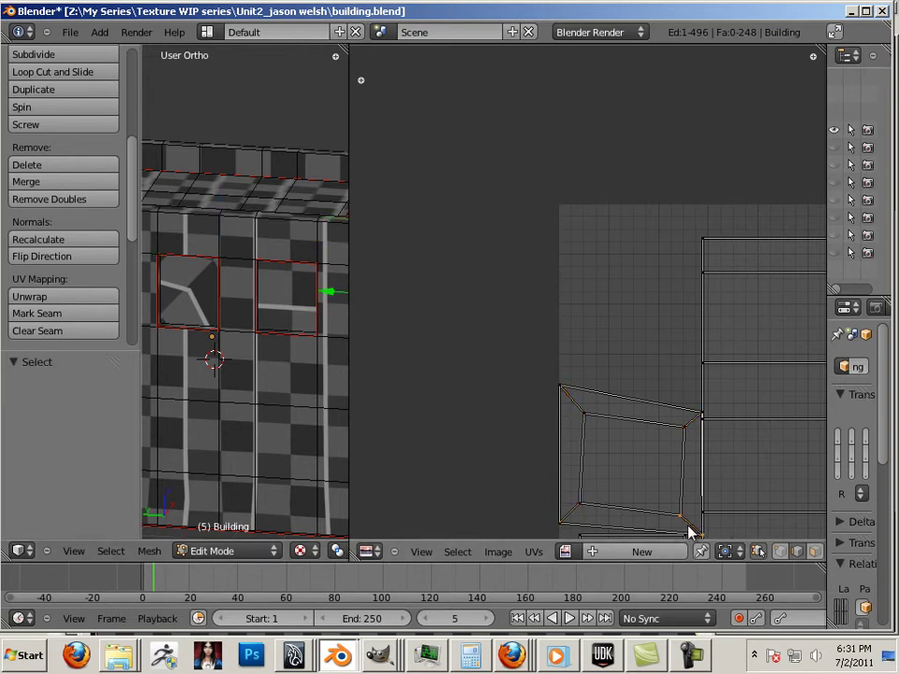
{"action": "key", "text": "ctrl+e"}
{"action": "left_click", "coordinate": [295, 432]}
Select the whole building mesh and unwrap it again using the skewed inset's new corner seams
{"action": "scroll", "coordinate": [613, 422], "scroll_direction": "down", "scroll_amount": 4}
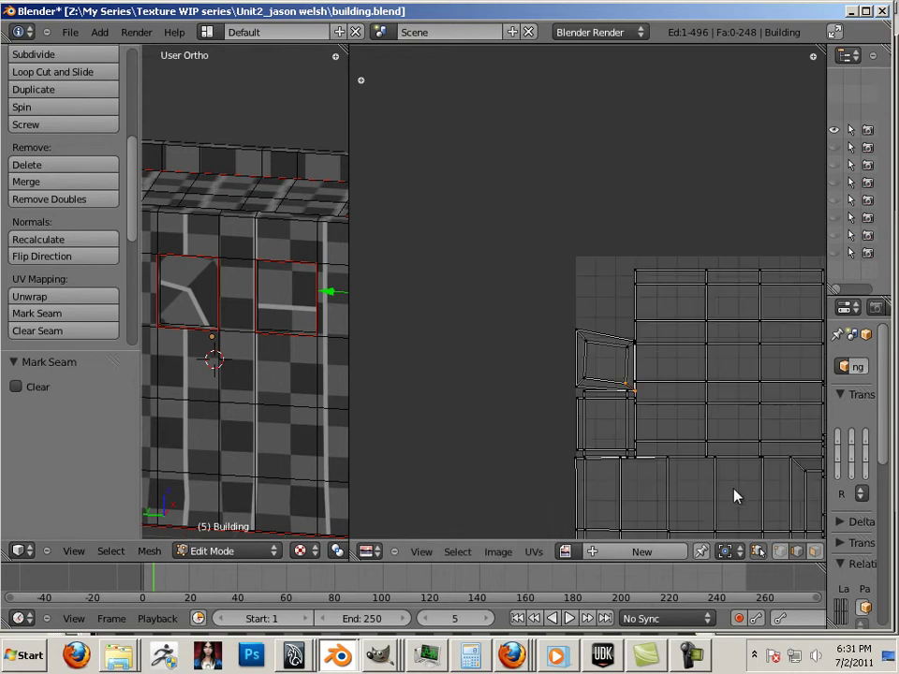
{"action": "middle_click_drag", "start_coordinate": [700, 443], "coordinate": [432, 207]}
{"action": "scroll", "coordinate": [455, 274], "scroll_direction": "down", "scroll_amount": 2}
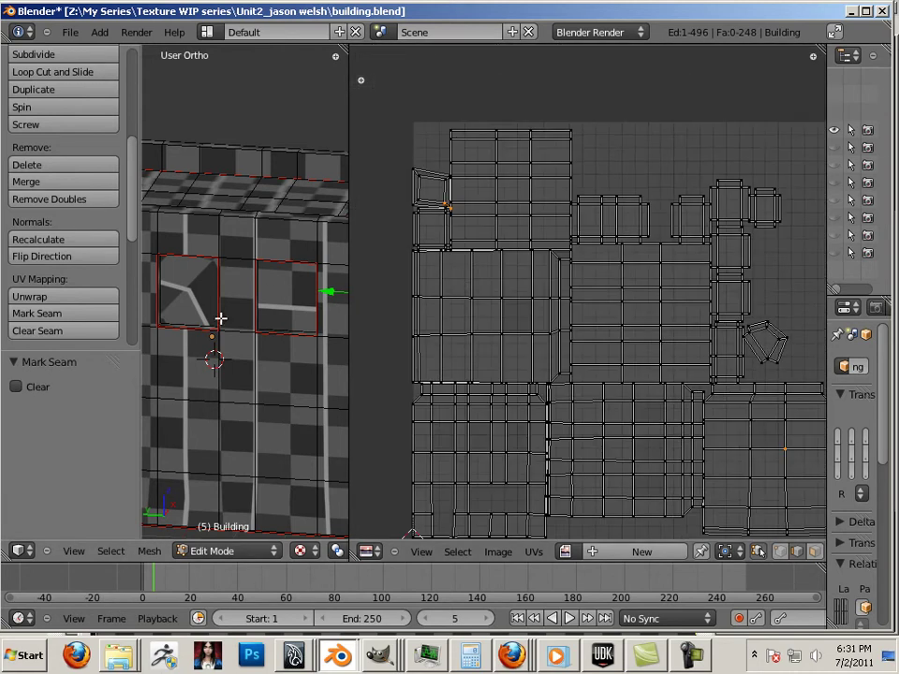
{"action": "key", "text": "a"}
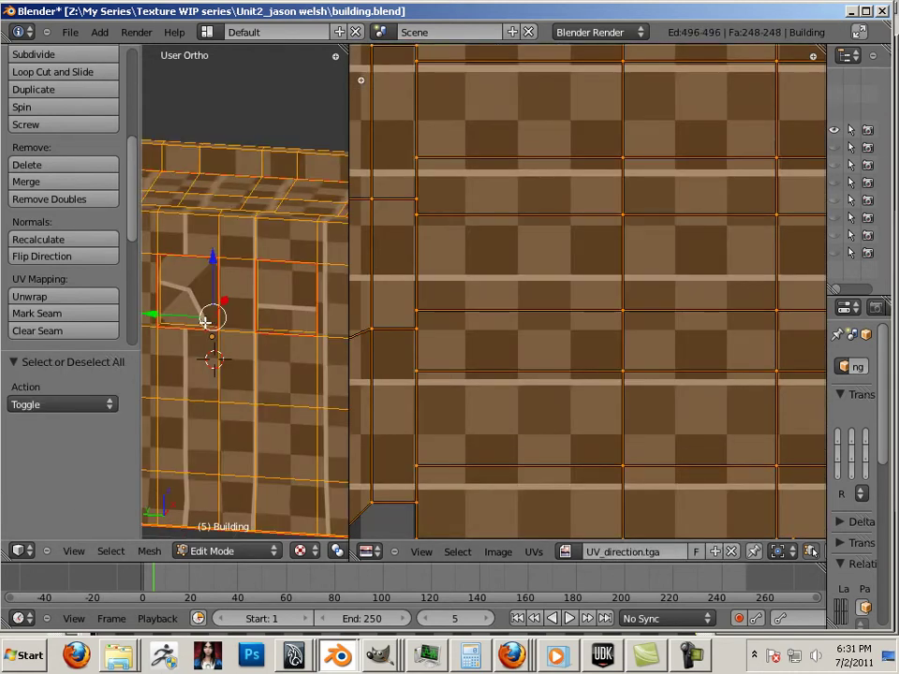
{"action": "key", "text": "u"}
{"action": "left_click", "coordinate": [204, 323]}
{"action": "scroll", "coordinate": [553, 371], "scroll_direction": "down", "scroll_amount": 3}
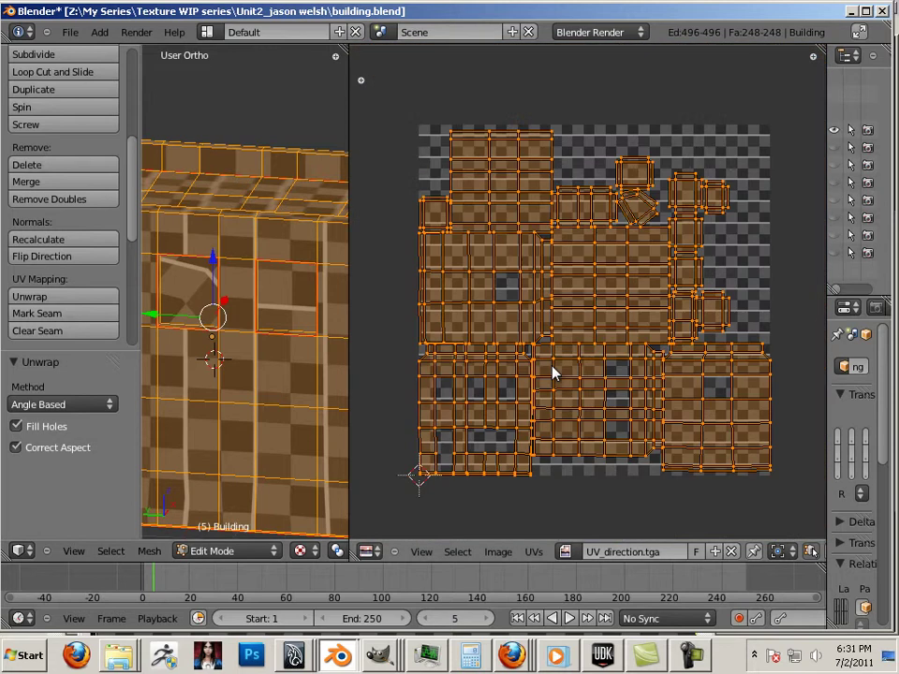
{"action": "scroll", "coordinate": [663, 323], "scroll_direction": "up", "scroll_amount": 3}
{"action": "middle_click_drag", "start_coordinate": [662, 323], "coordinate": [656, 453]}
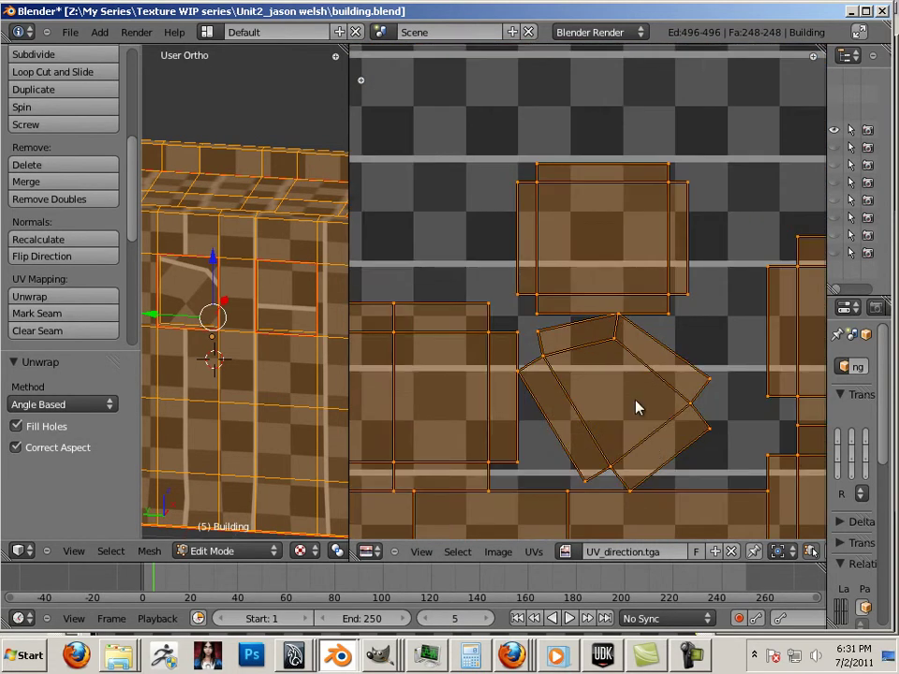
Mark a seam on the upper corner edge still joining two sides of the tilted, distorted window-inset island
{"action": "key", "text": "ctrl+z"}
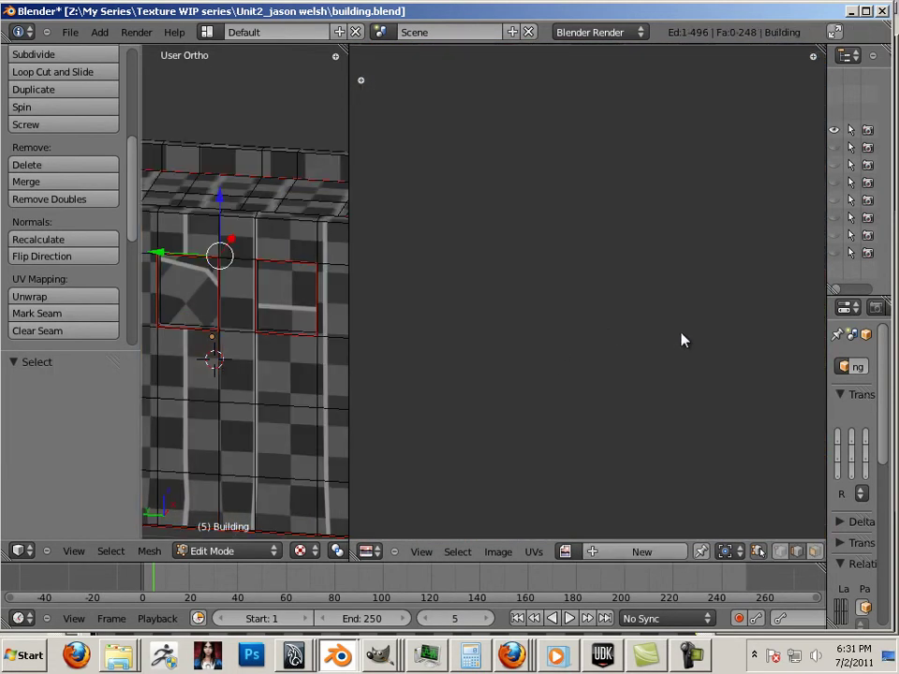
{"action": "scroll", "coordinate": [671, 430], "scroll_direction": "down", "scroll_amount": 5}
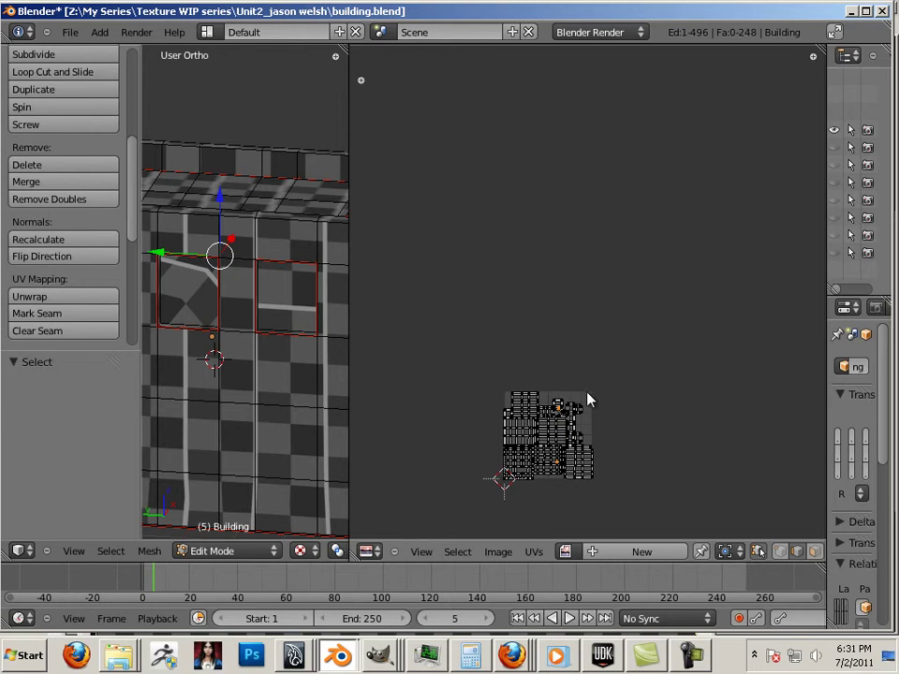
{"action": "scroll", "coordinate": [594, 409], "scroll_direction": "down", "scroll_amount": 3}
{"action": "scroll", "coordinate": [594, 384], "scroll_direction": "up", "scroll_amount": 5}
{"action": "scroll", "coordinate": [590, 351], "scroll_direction": "down", "scroll_amount": 8}
{"action": "middle_click_drag", "start_coordinate": [604, 313], "coordinate": [564, 406], "text": "ctrl"}
{"action": "scroll", "coordinate": [565, 406], "scroll_direction": "up", "scroll_amount": 1}
{"action": "scroll", "coordinate": [511, 427], "scroll_direction": "up", "scroll_amount": 2}
{"action": "middle_click_drag", "start_coordinate": [541, 468], "coordinate": [586, 291]}
{"action": "scroll", "coordinate": [587, 292], "scroll_direction": "up", "scroll_amount": 5}
{"action": "middle_click_drag", "start_coordinate": [638, 195], "coordinate": [581, 370]}
{"action": "scroll", "coordinate": [581, 370], "scroll_direction": "up", "scroll_amount": 6}
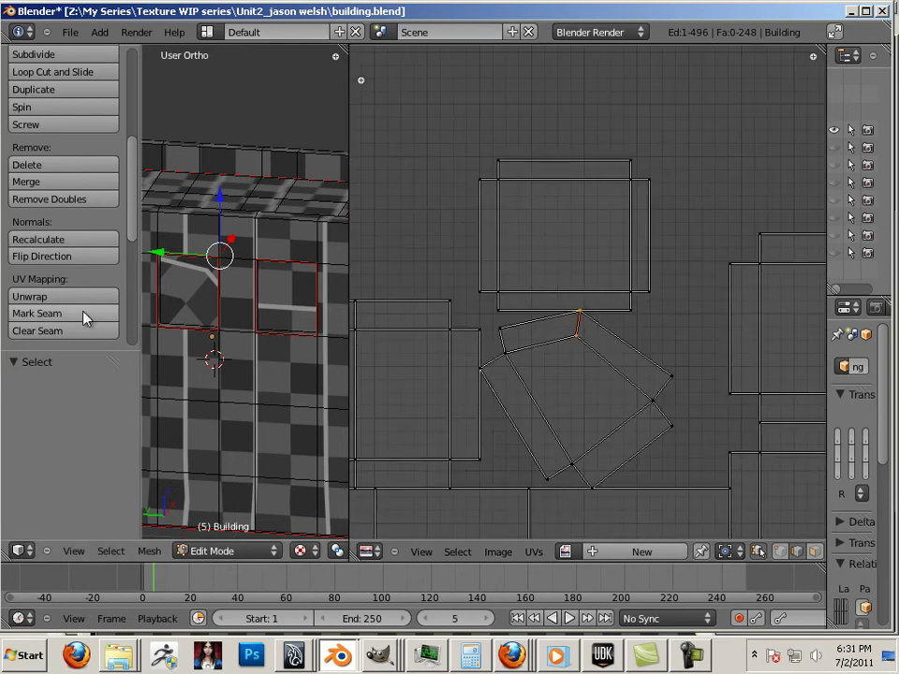
{"action": "left_click", "coordinate": [88, 314]}
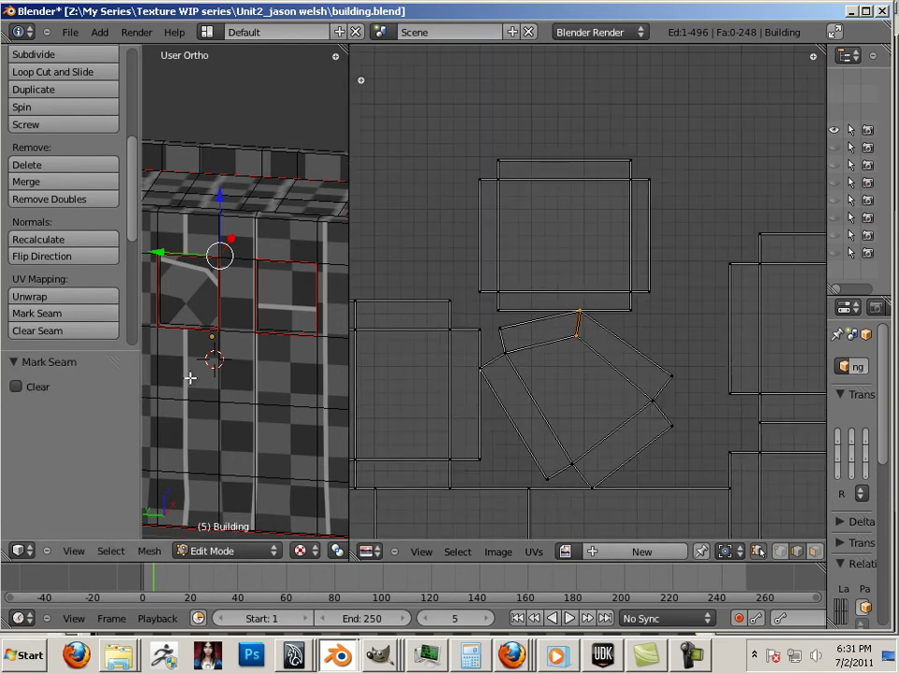
Select all of the building's geometry and unwrap it again to flatten the last distorted window inset
{"action": "key", "text": "a"}
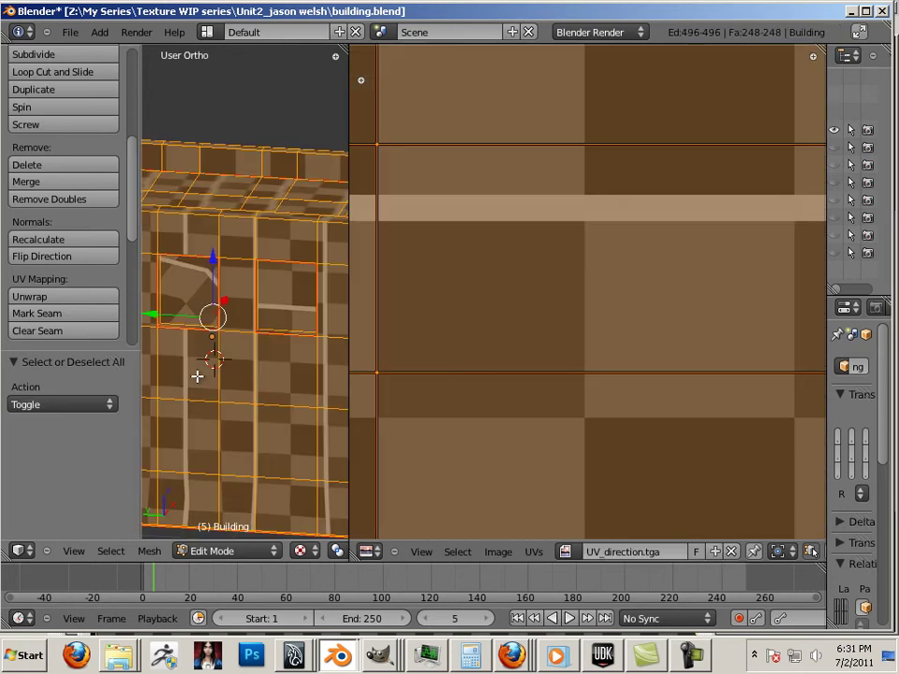
{"action": "key", "text": "u"}
{"action": "left_click", "coordinate": [197, 371]}
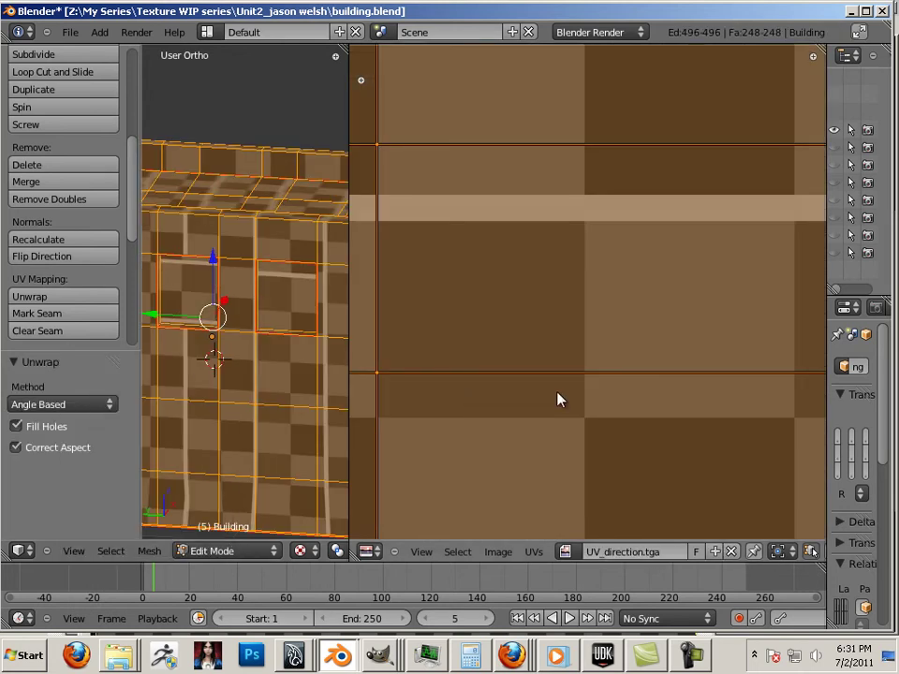
{"action": "scroll", "coordinate": [556, 398], "scroll_direction": "down", "scroll_amount": 6}
{"action": "scroll", "coordinate": [554, 397], "scroll_direction": "down", "scroll_amount": 4}
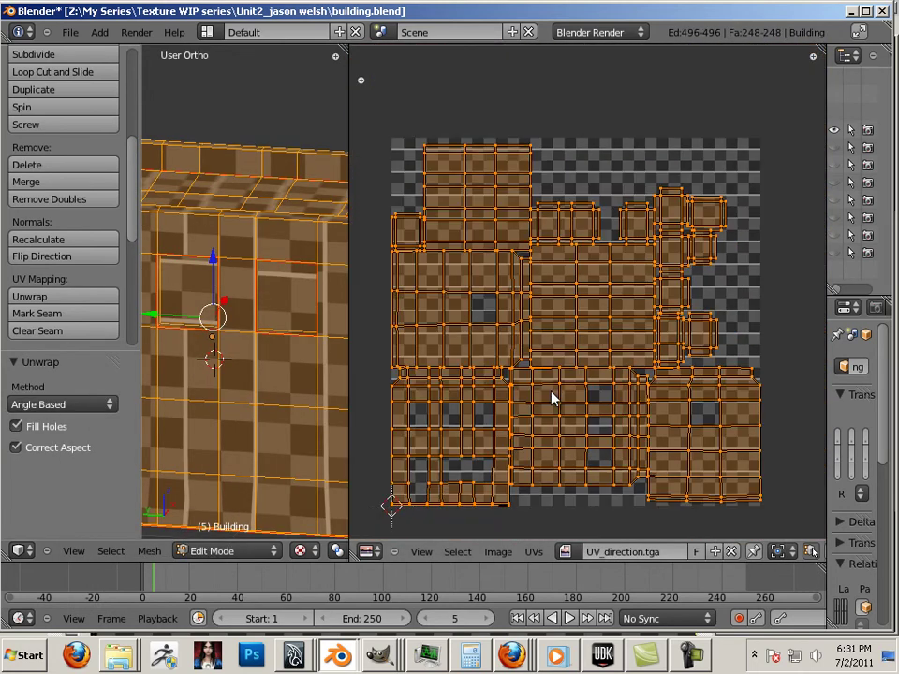
{"action": "scroll", "coordinate": [551, 398], "scroll_direction": "up", "scroll_amount": 4}
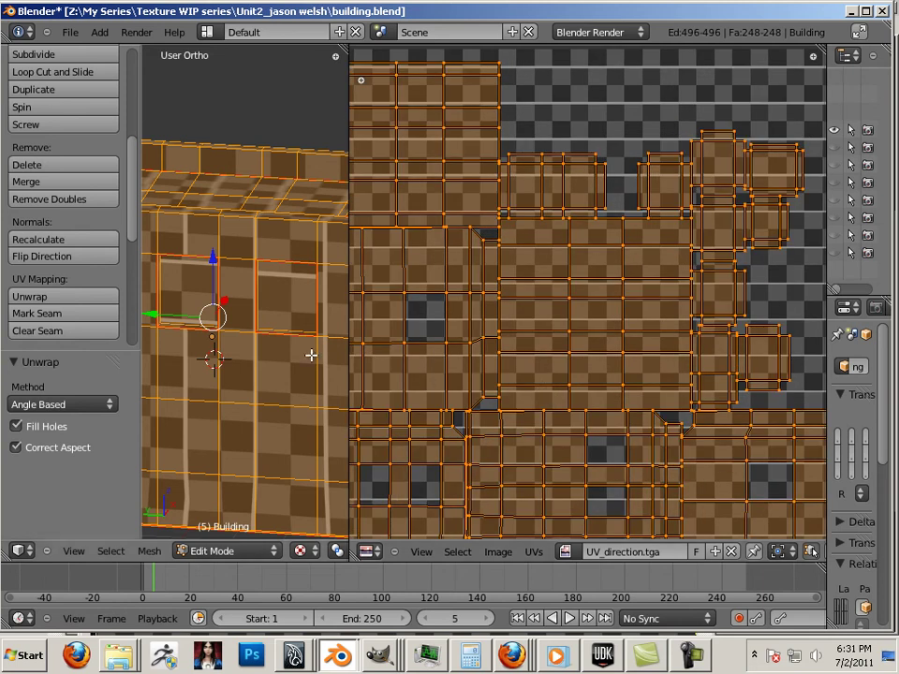
Enlarge the 3D view for a full look at the building and deselect the whole mesh
{"action": "left_click_drag", "start_coordinate": [347, 270], "coordinate": [674, 387]}
{"action": "middle_click_drag", "start_coordinate": [664, 398], "coordinate": [323, 379]}
{"action": "key", "text": "a"}
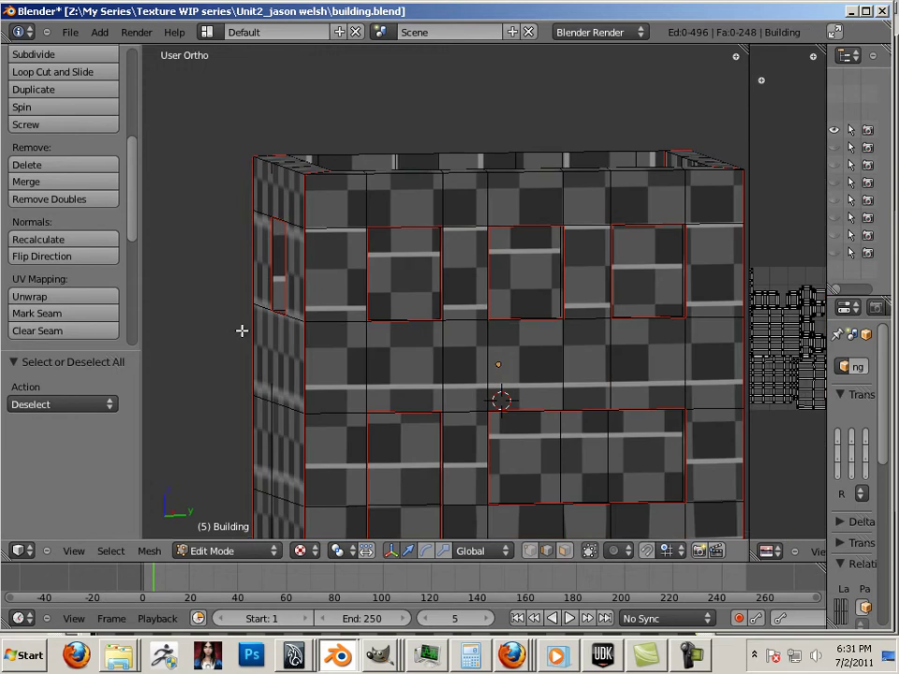
Examine the checker texture on the building's walls, roof rim and window insets from several sides for distortion
{"action": "middle_click_drag", "start_coordinate": [230, 326], "coordinate": [560, 367]}
{"action": "scroll", "coordinate": [336, 372], "scroll_direction": "down", "scroll_amount": 3}
{"action": "scroll", "coordinate": [476, 391], "scroll_direction": "up", "scroll_amount": 5}
{"action": "scroll", "coordinate": [560, 367], "scroll_direction": "down", "scroll_amount": 4}
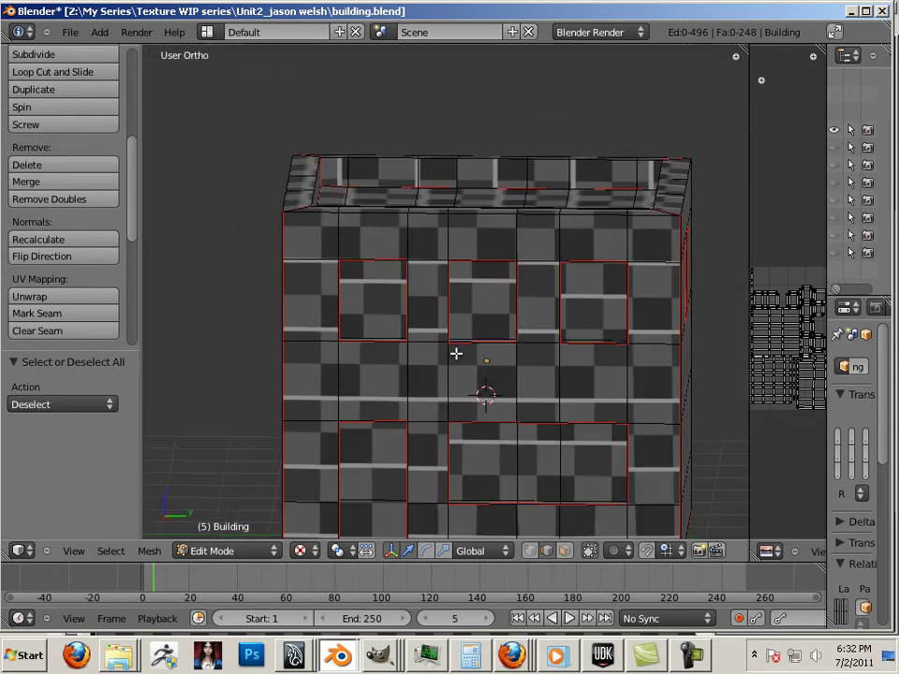
{"action": "middle_click_drag", "start_coordinate": [451, 355], "coordinate": [396, 307]}
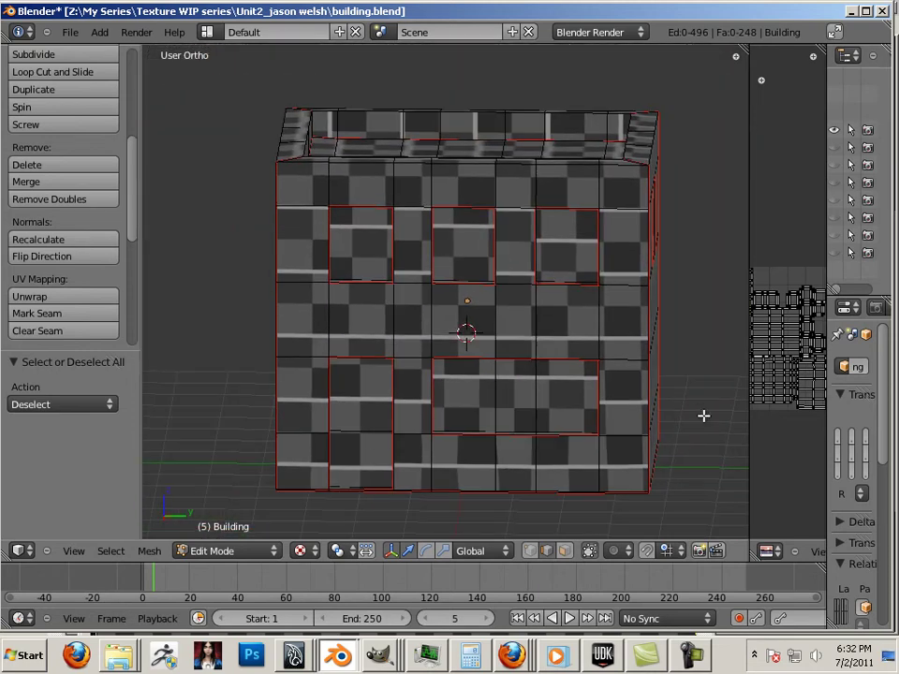
{"action": "middle_click_drag", "start_coordinate": [709, 421], "coordinate": [267, 406]}
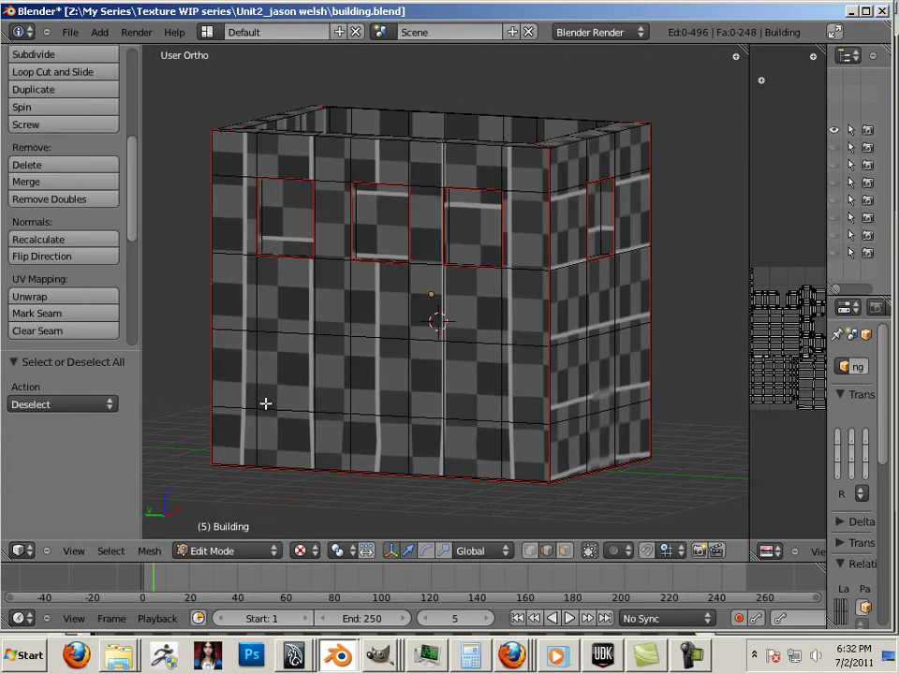